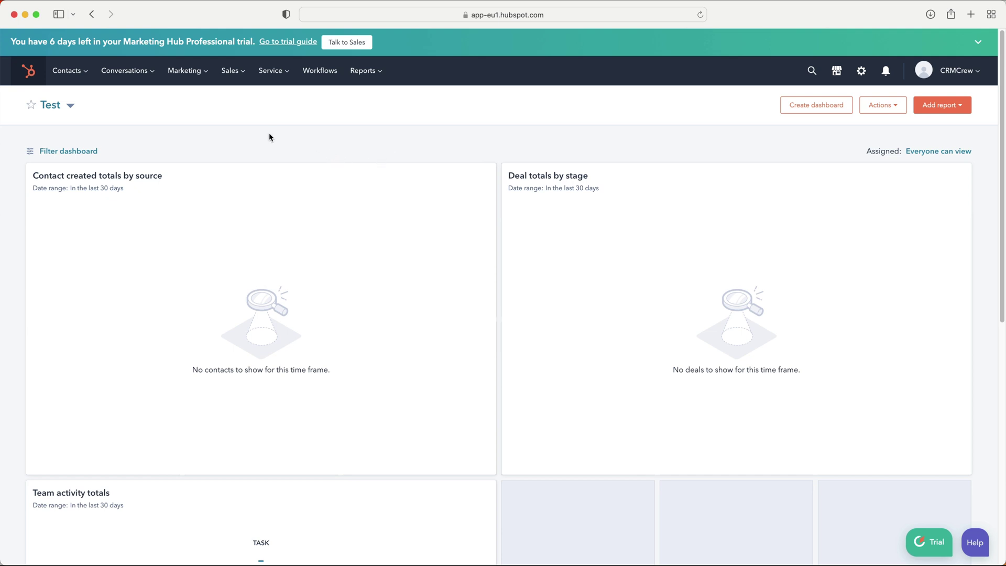
# - Start a new marketing campaign named "Example Campaign" and assign the listed user as its campaign owner
pyautogui.click(198, 72)
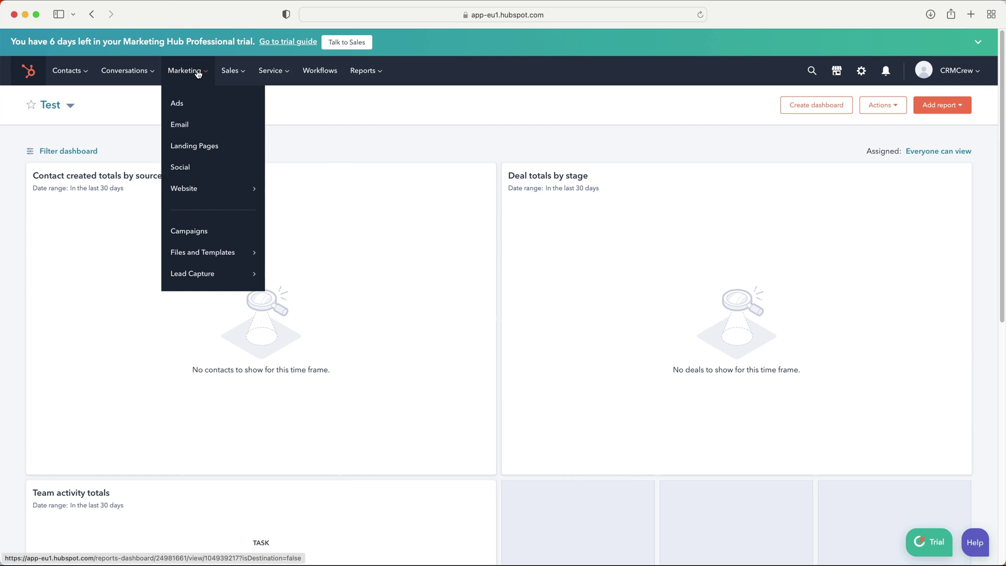
pyautogui.click(196, 237)
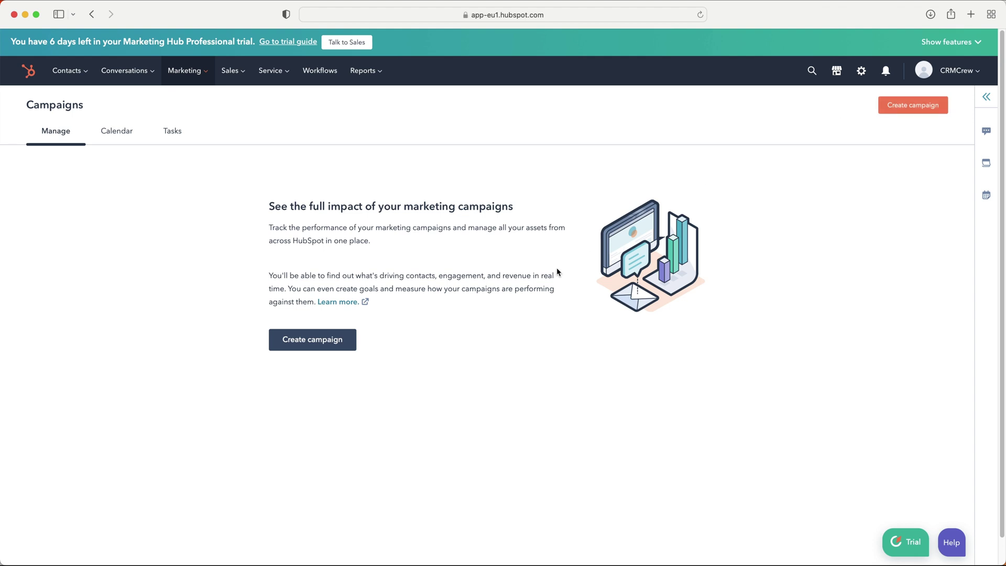
pyautogui.click(309, 343)
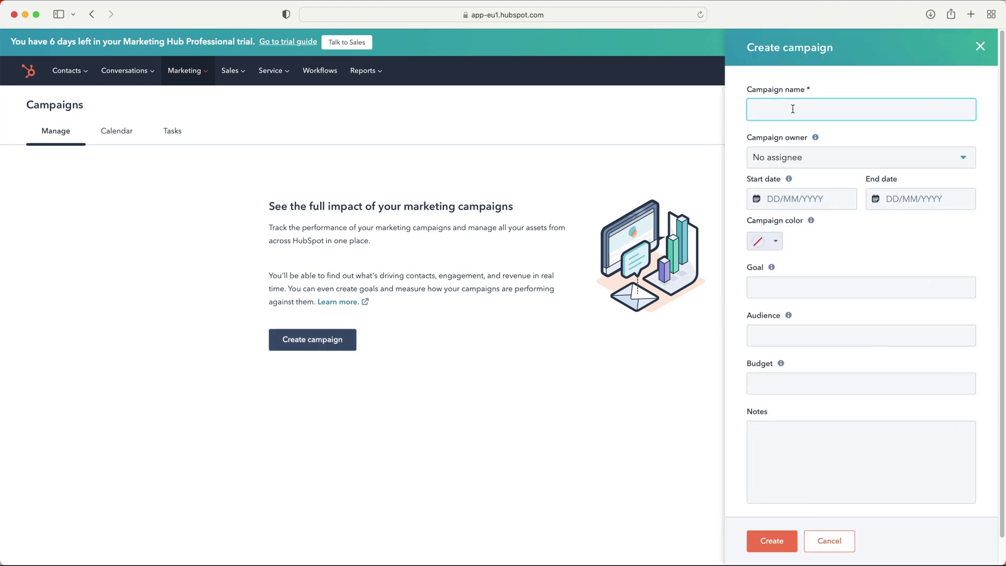
pyautogui.write('Example Campaign')
pyautogui.click(812, 163)
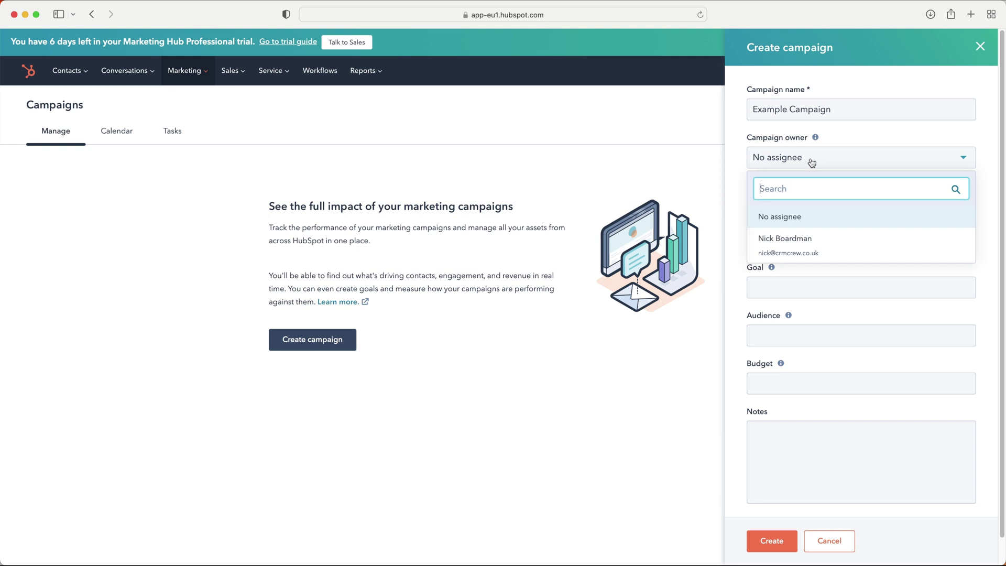
pyautogui.click(802, 240)
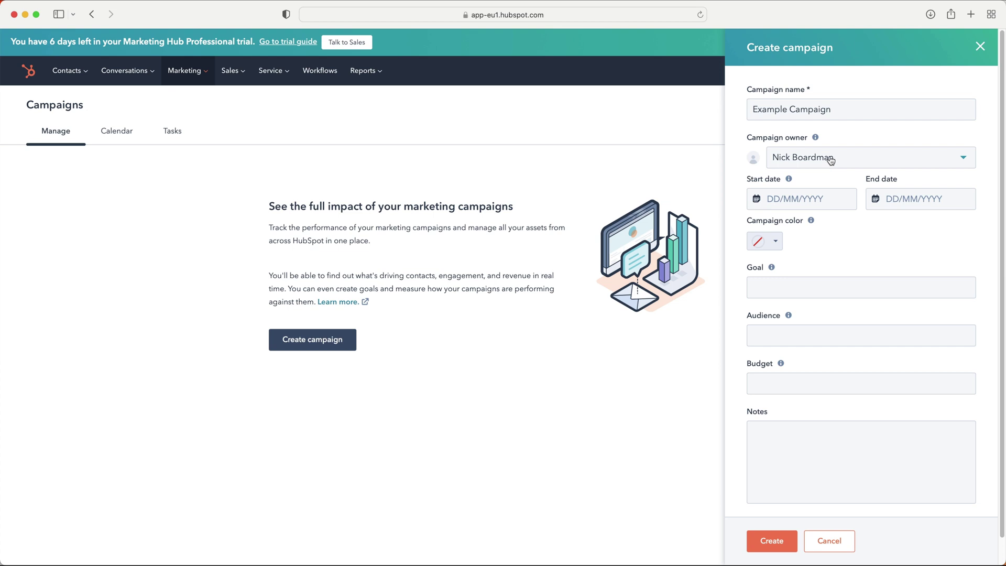
# - Set the campaign to run from 14/03/2022 to 19/03/2022 and give it the red campaign color
pyautogui.click(781, 199)
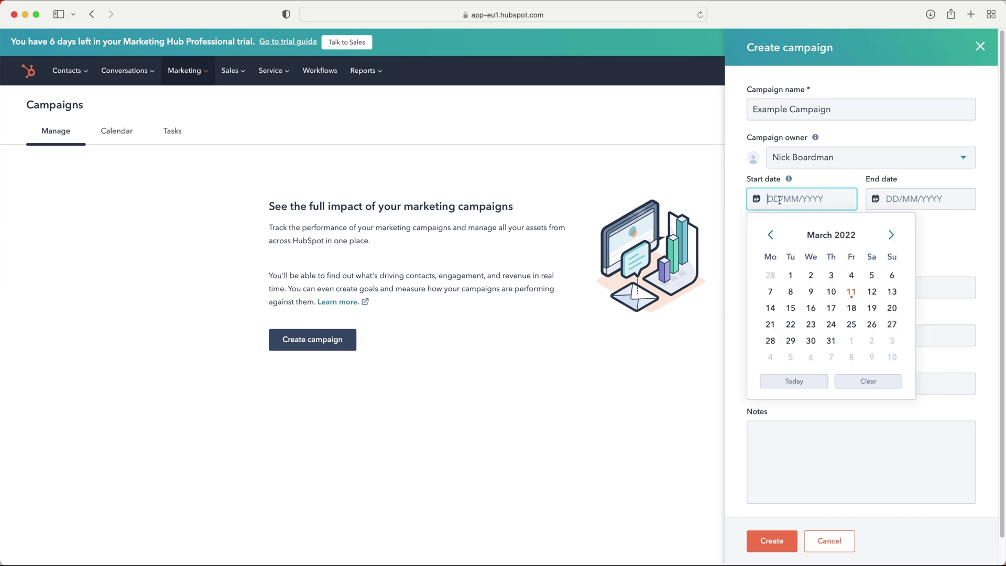
pyautogui.click(770, 309)
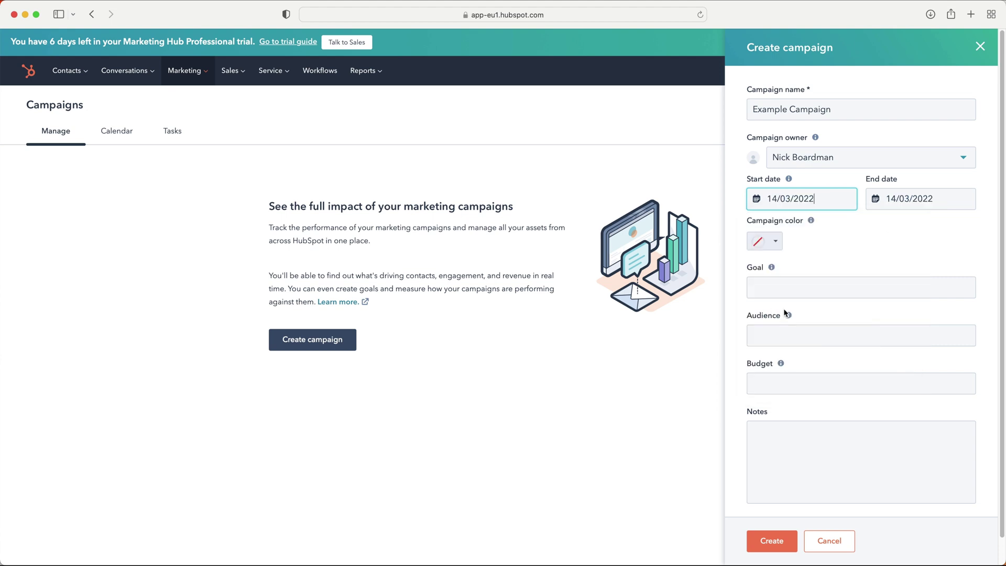
pyautogui.click(896, 200)
pyautogui.click(932, 309)
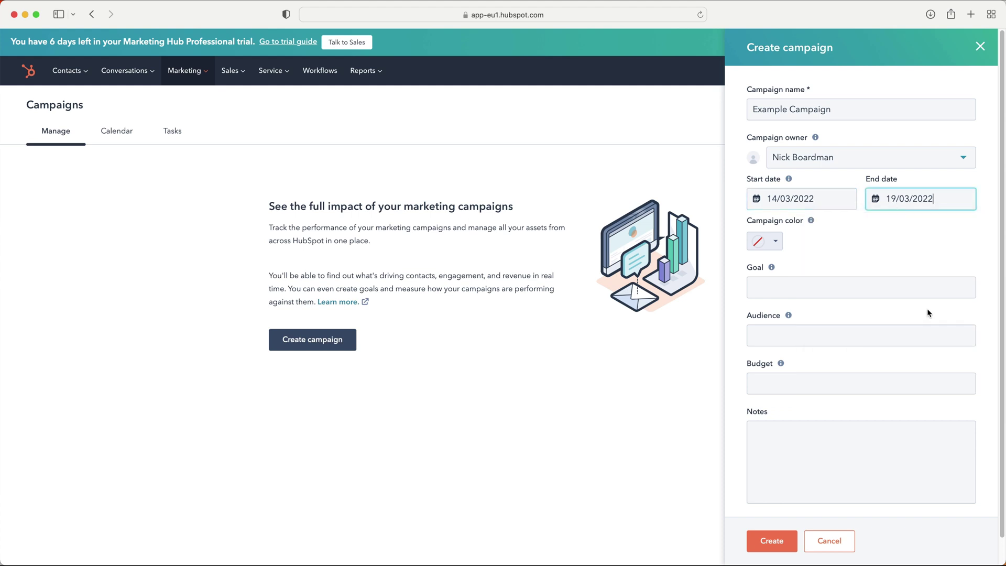
pyautogui.click(776, 242)
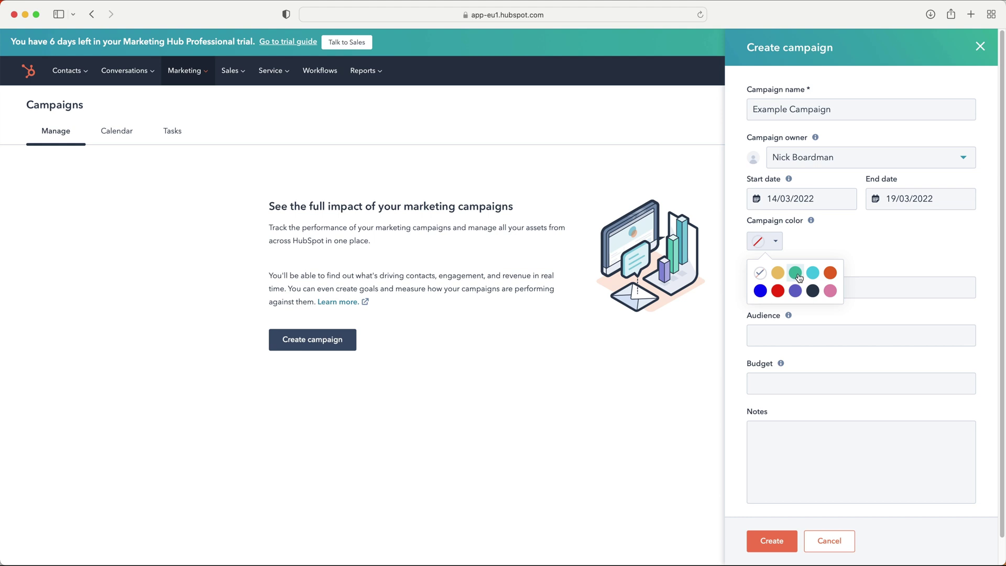
pyautogui.click(778, 291)
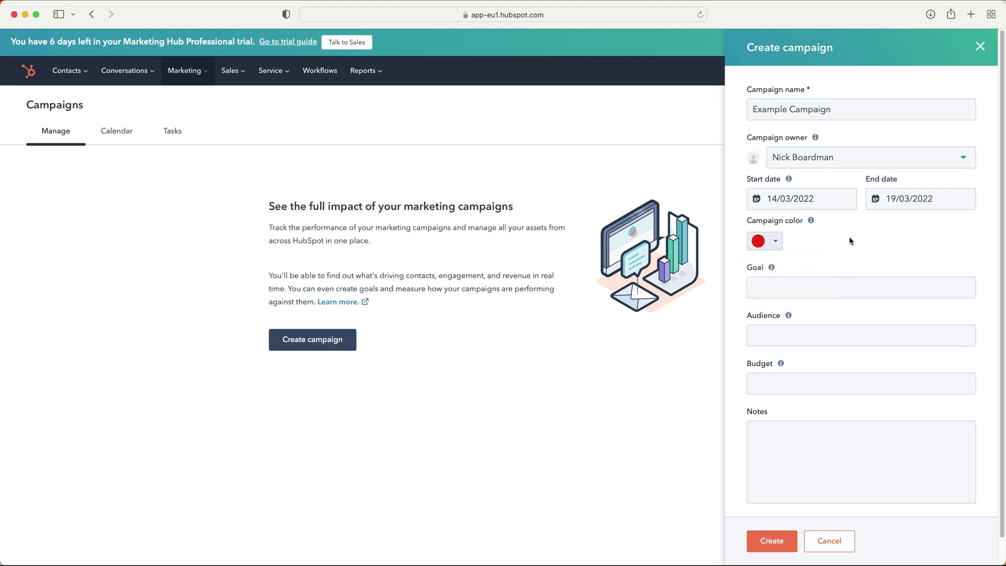
# - Enter the goal "Increase Sign Ups", audience "Marketing Manages" and budget 1500, and create the campaign
pyautogui.click(783, 283)
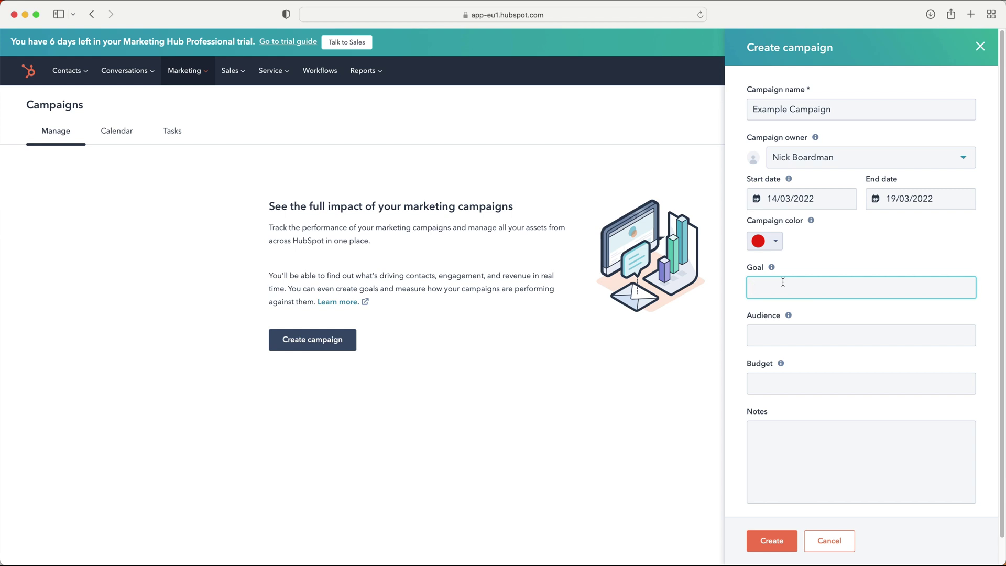
pyautogui.write('Increase Sign Ups')
pyautogui.click(812, 335)
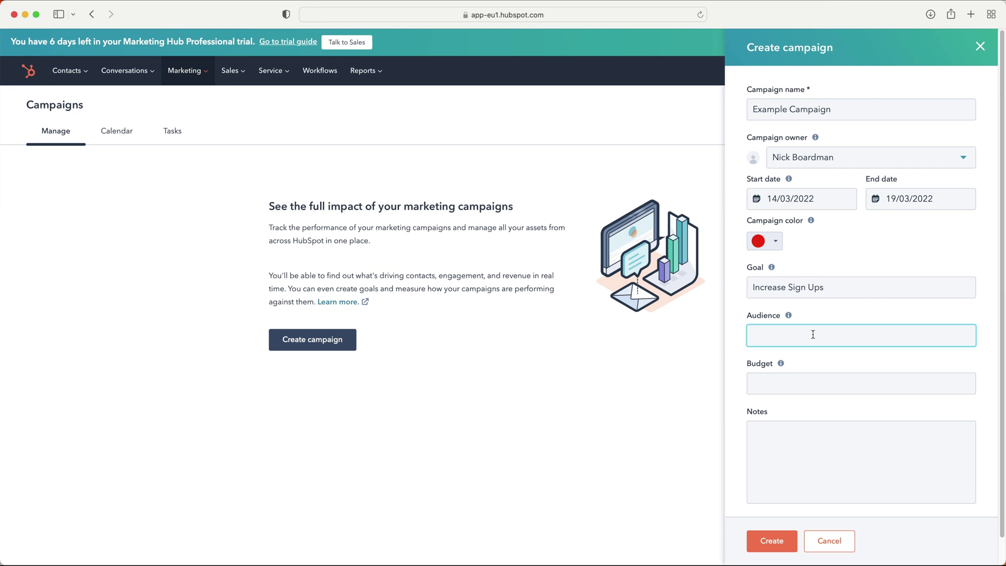
pyautogui.write('Marketing Manages')
pyautogui.click(783, 377)
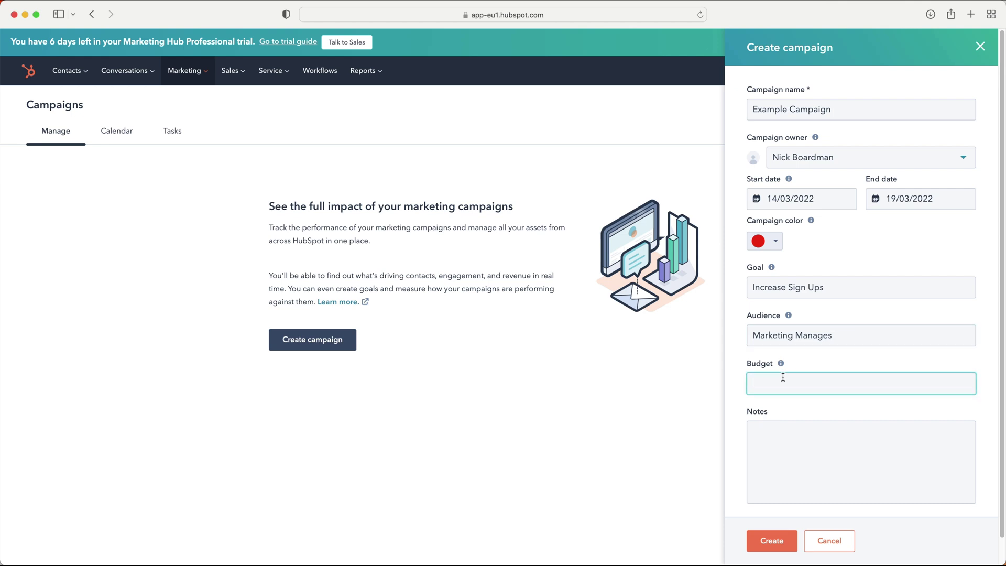
pyautogui.write('1500')
pyautogui.click(791, 449)
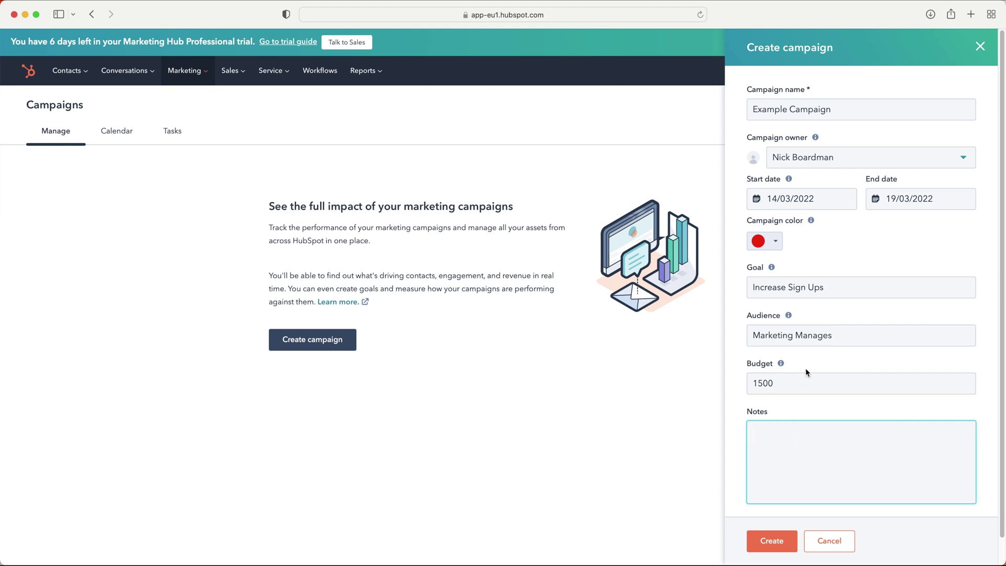
pyautogui.click(779, 543)
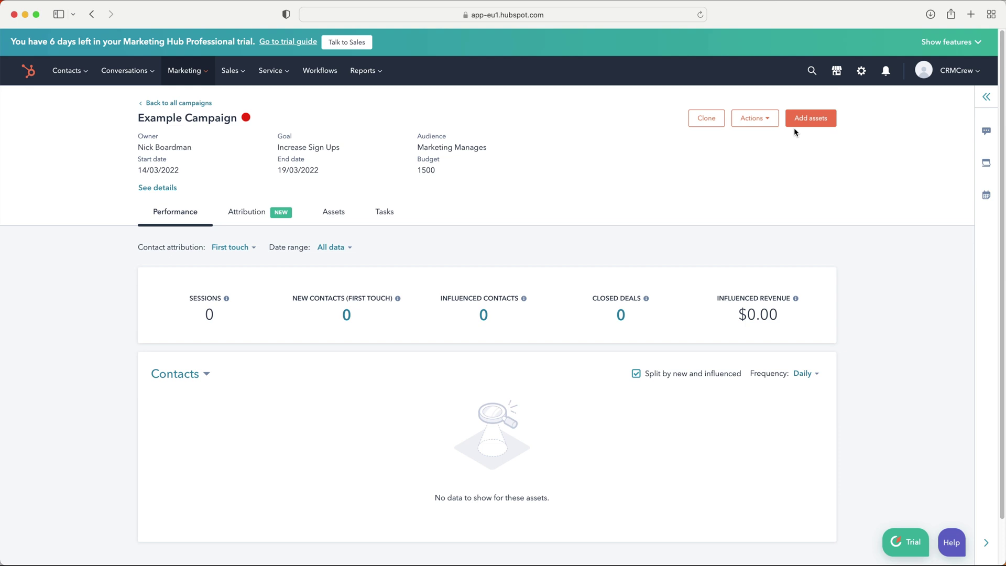
# - Edit the campaign's goals, setting Sessions to 1,000, New contacts to 20 and Influenced contacts to 10
pyautogui.click(765, 120)
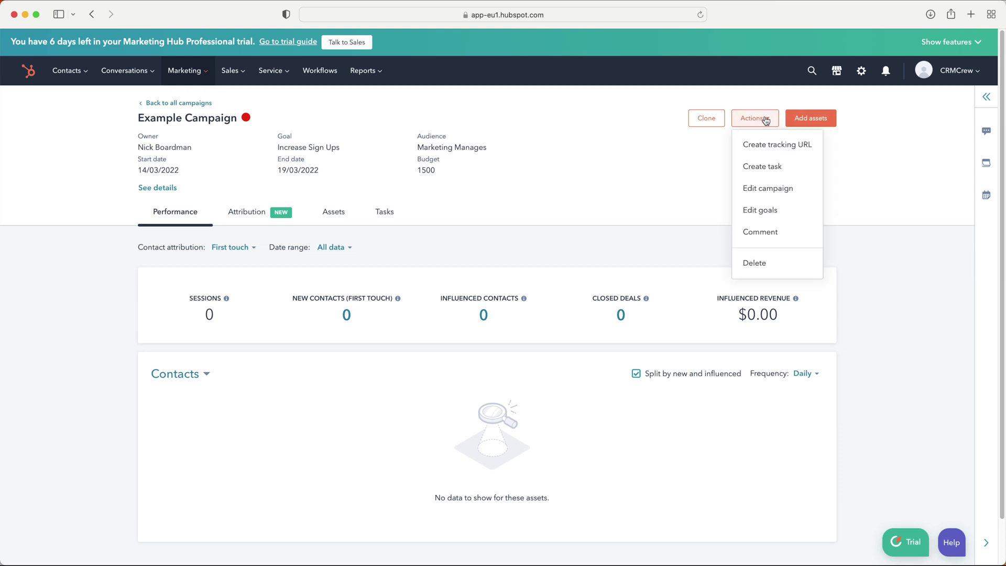
pyautogui.click(769, 211)
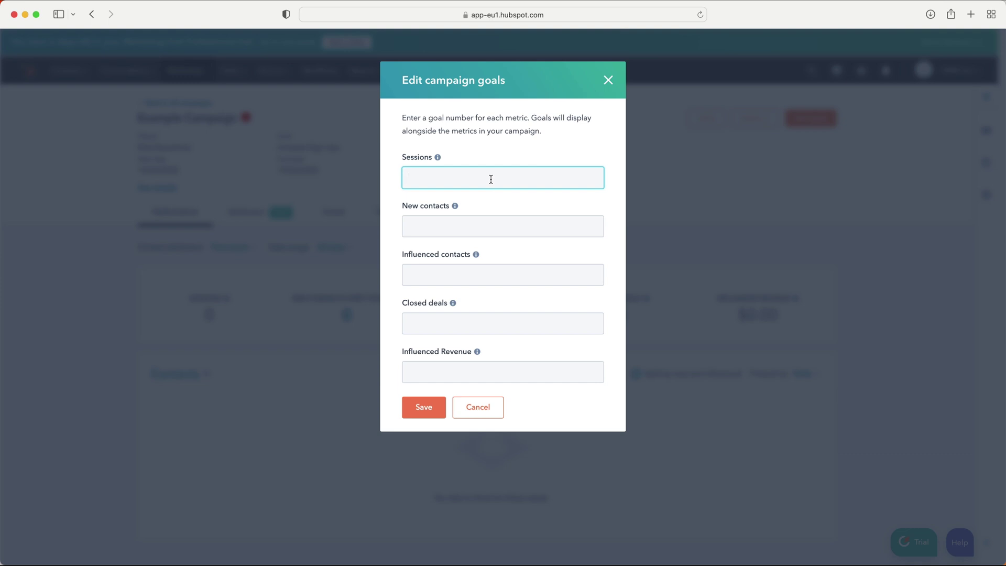
pyautogui.write('1000')
pyautogui.click(505, 228)
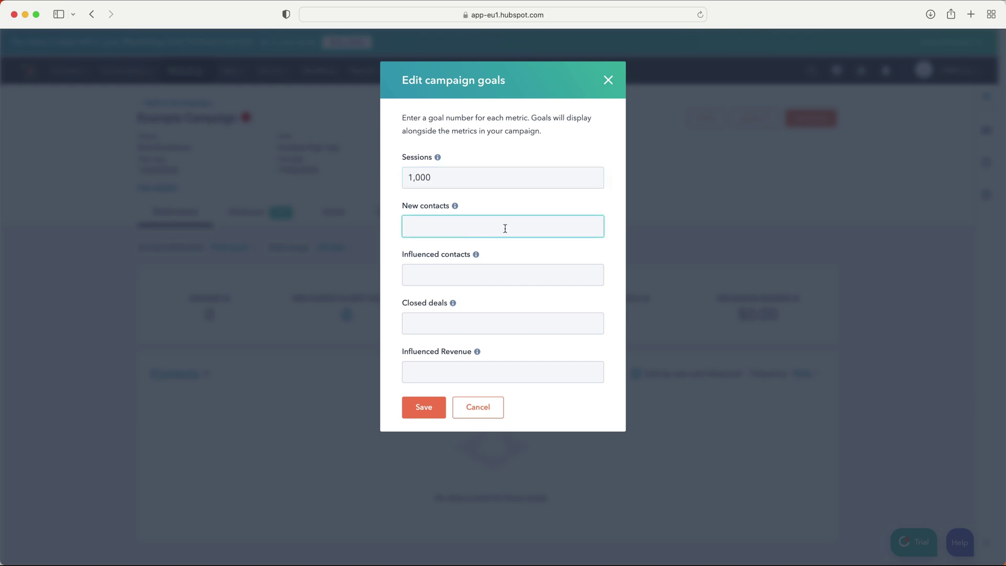
pyautogui.write('20')
pyautogui.click(476, 280)
pyautogui.write('10')
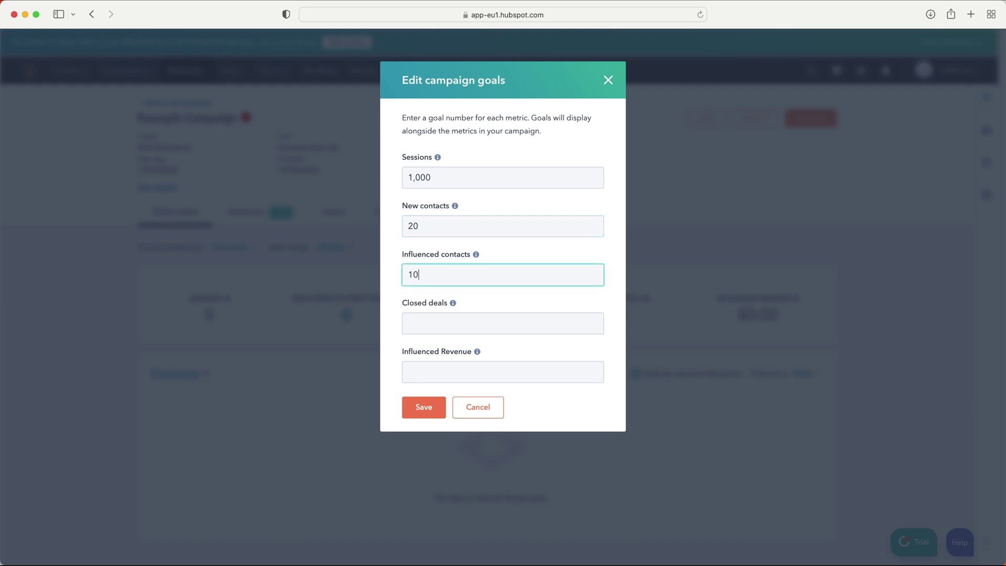
# - Set the Closed deals goal to 5 and the Influenced Revenue goal to 20,000, and save the campaign goals
pyautogui.click(429, 320)
pyautogui.write('5')
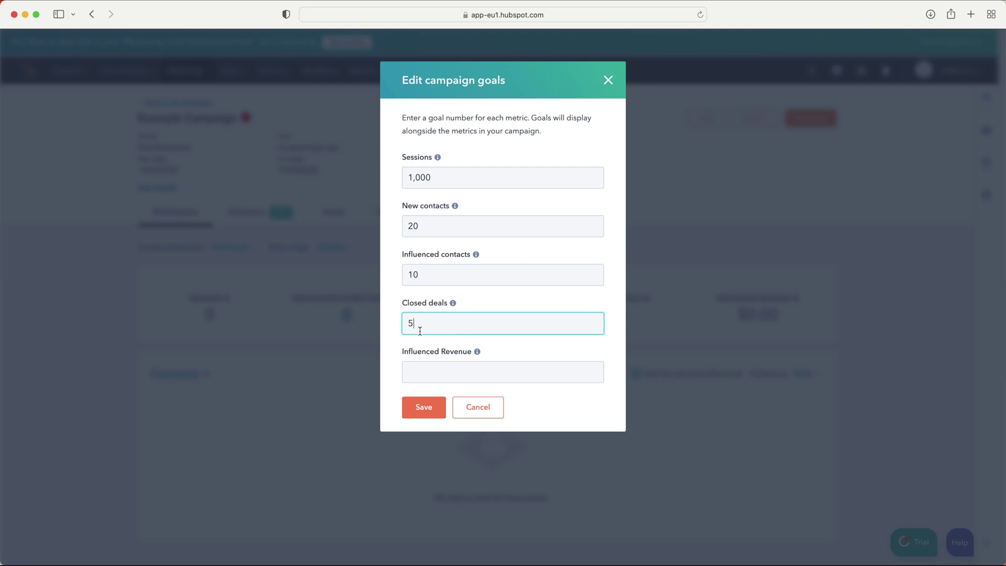
pyautogui.click(423, 366)
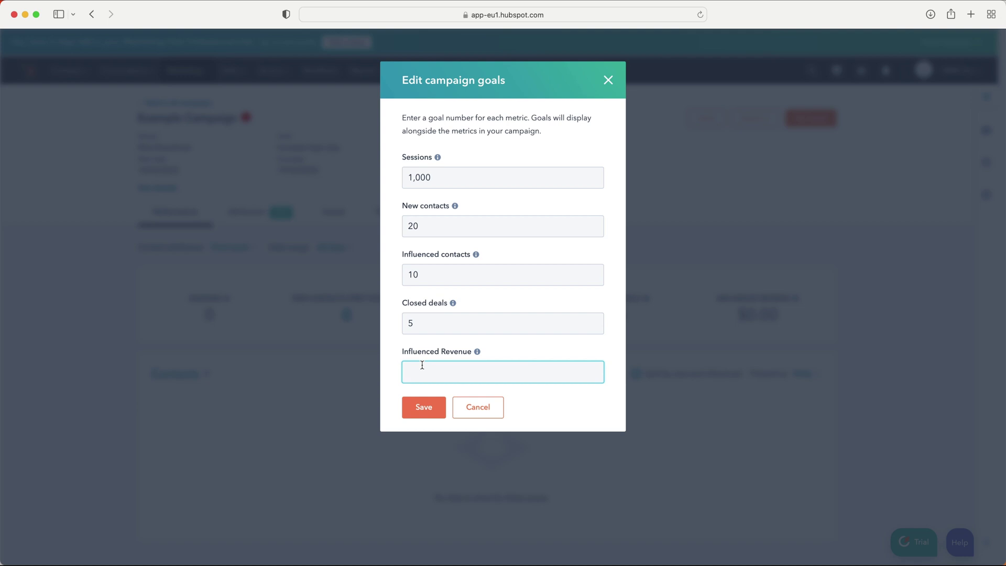
pyautogui.write('20000')
pyautogui.click(429, 412)
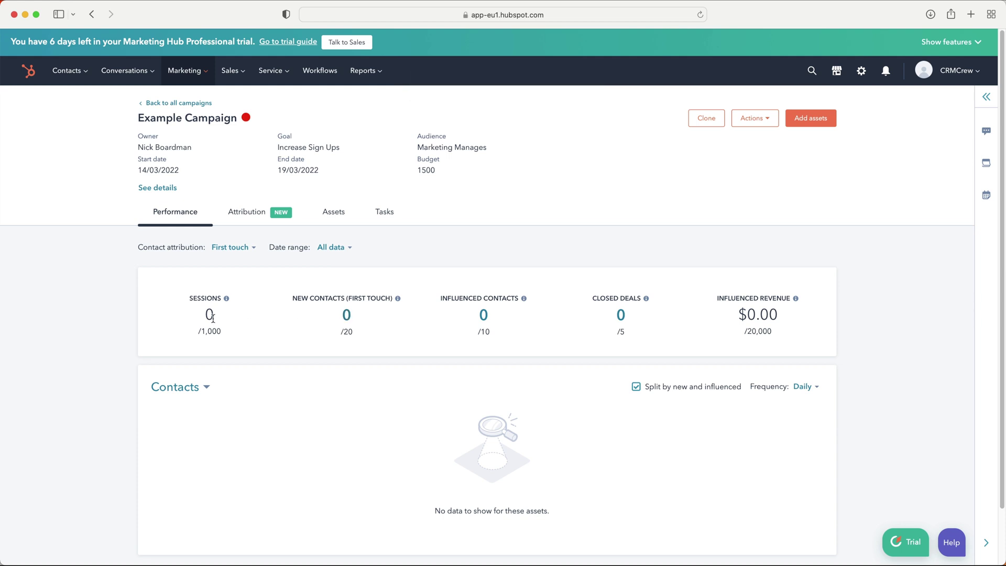
# - Examine the campaign's performance metrics, including the detail lists behind New contacts (first touch) and Closed Deals
pyautogui.click(347, 315)
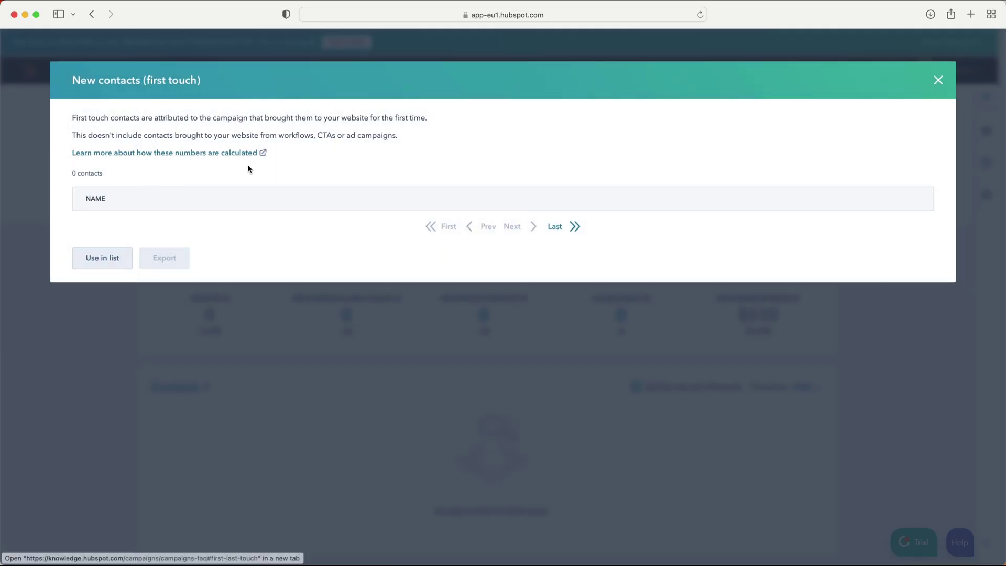
pyautogui.click(938, 79)
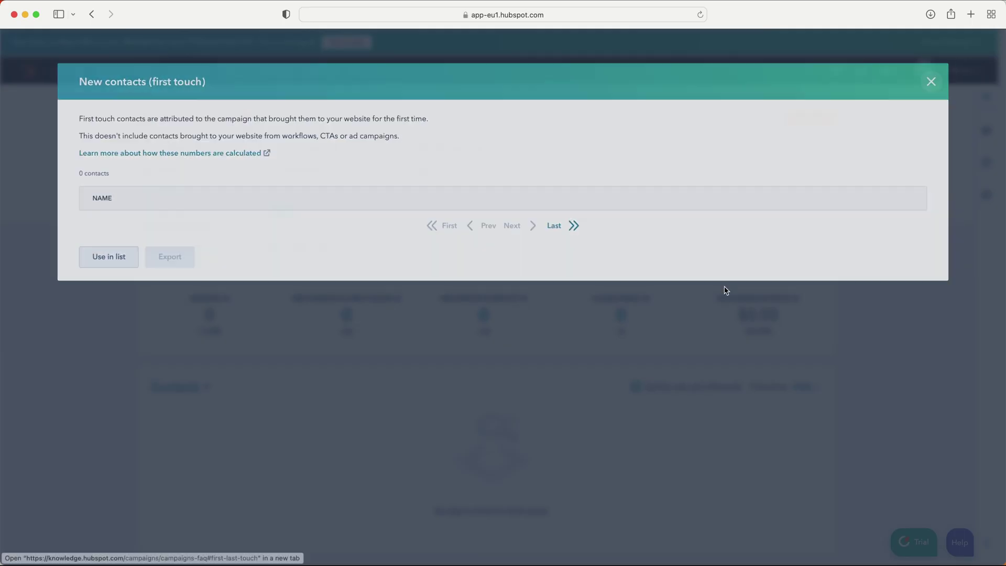
pyautogui.click(622, 318)
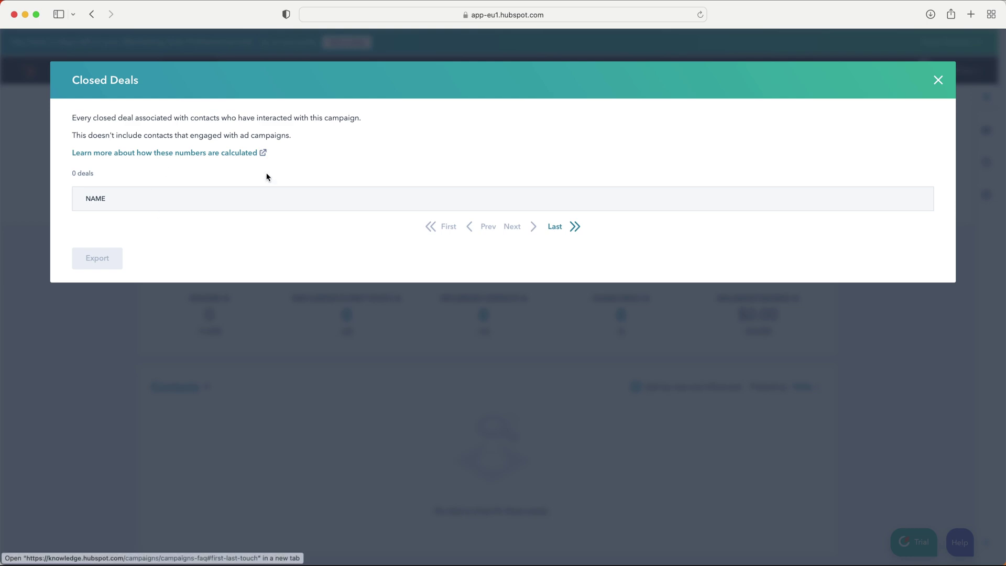
pyautogui.click(939, 80)
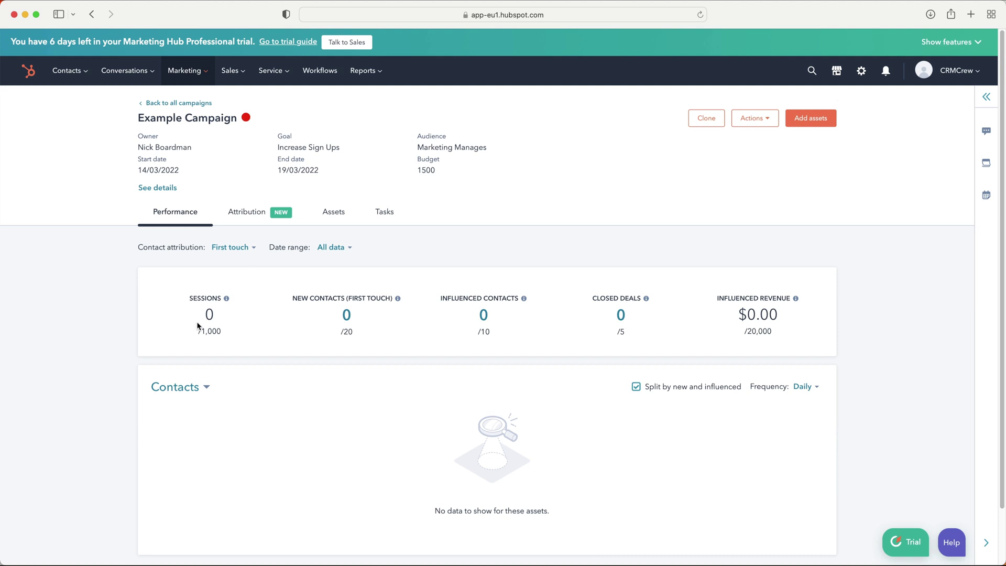
pyautogui.scroll(-2, 246, 329)
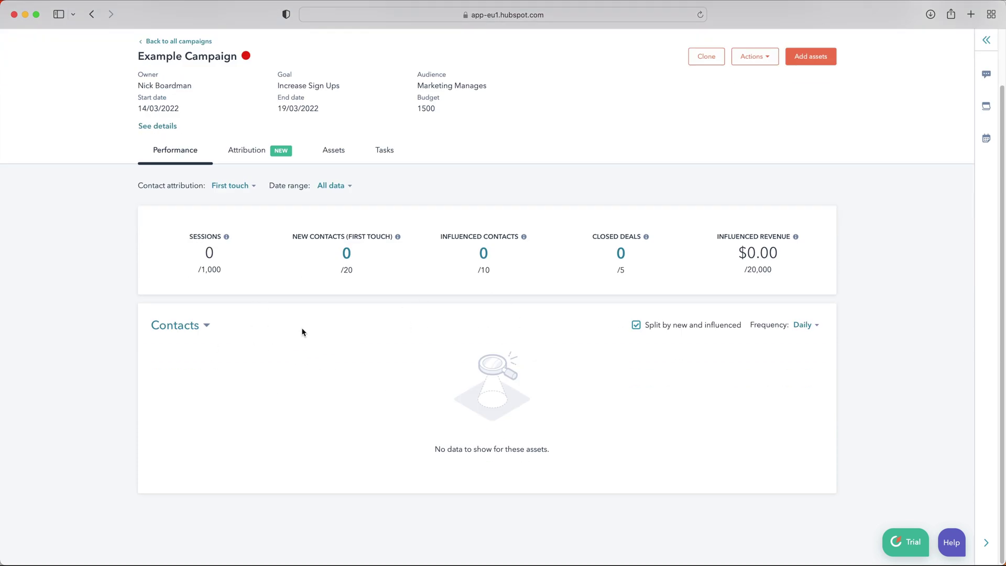
pyautogui.scroll(2, 302, 332)
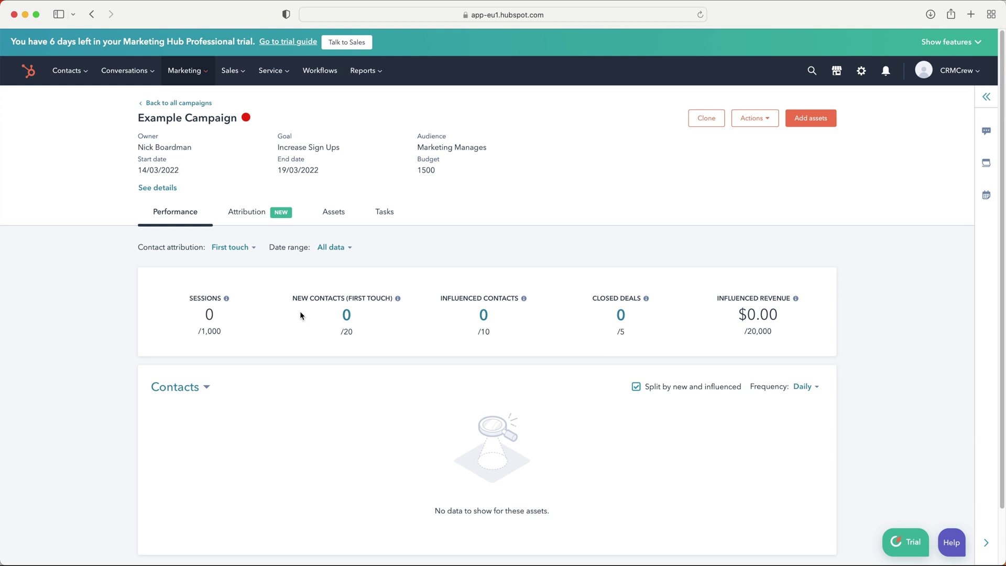
# - Review the campaign's attribution reports, from asset type to interaction type by contacts created, and return to the attribution filters
pyautogui.click(248, 217)
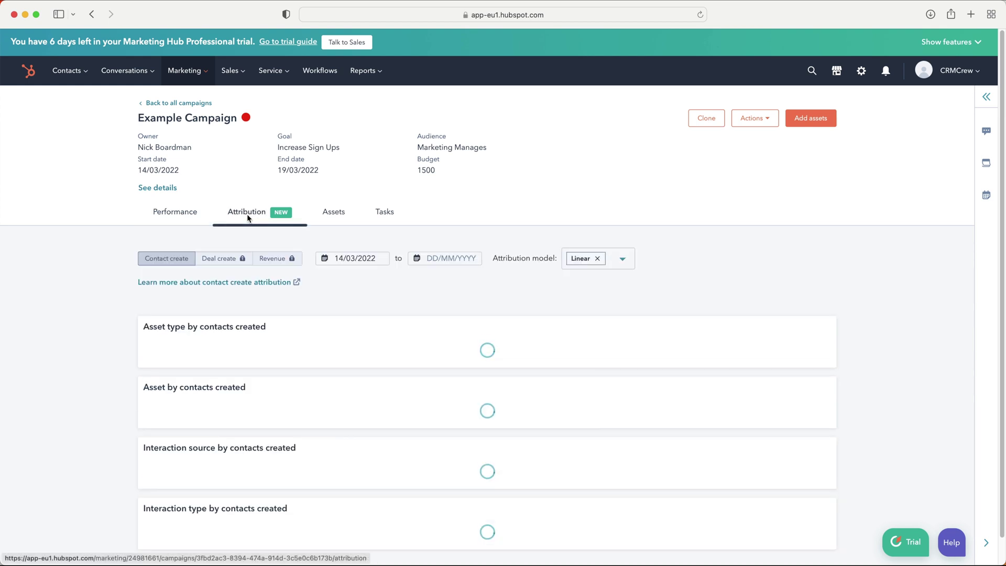
pyautogui.scroll(-2, 407, 315)
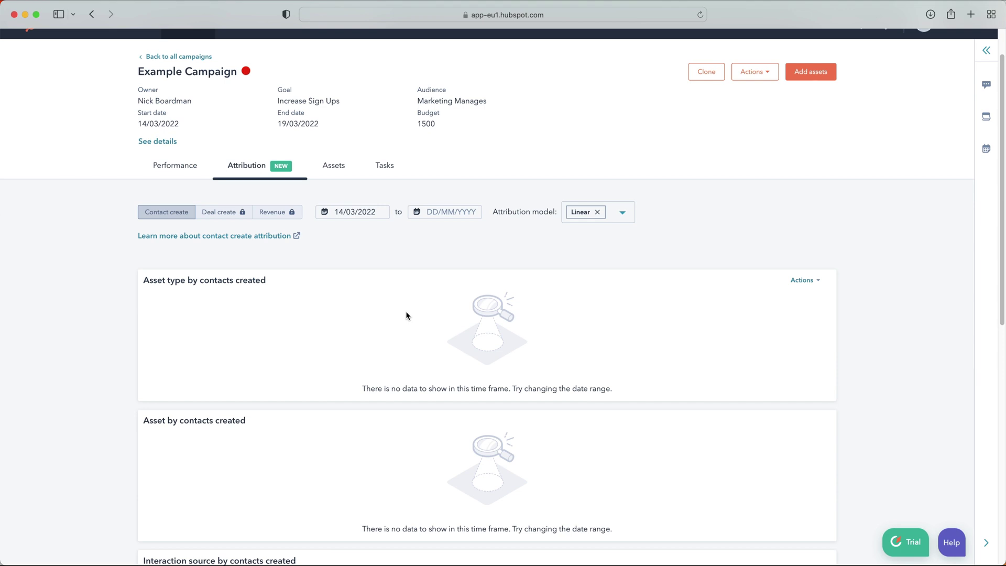
pyautogui.scroll(-1, 407, 315)
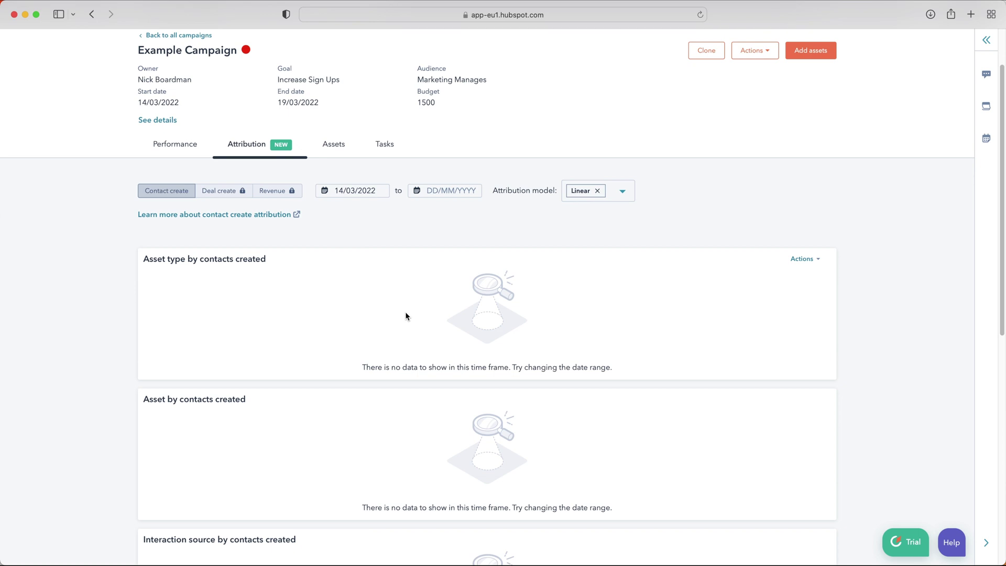
pyautogui.scroll(-7, 406, 316)
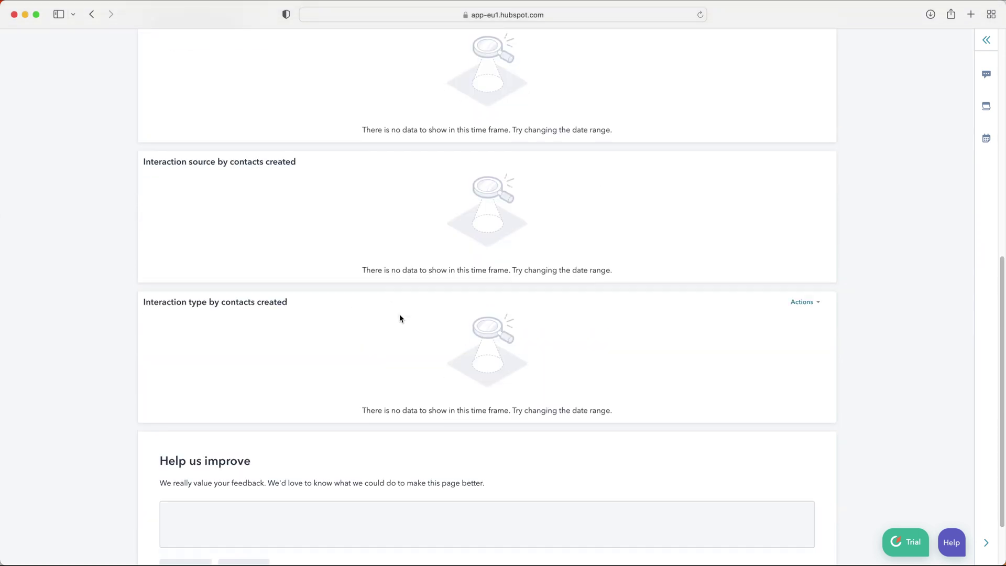
pyautogui.scroll(3, 199, 336)
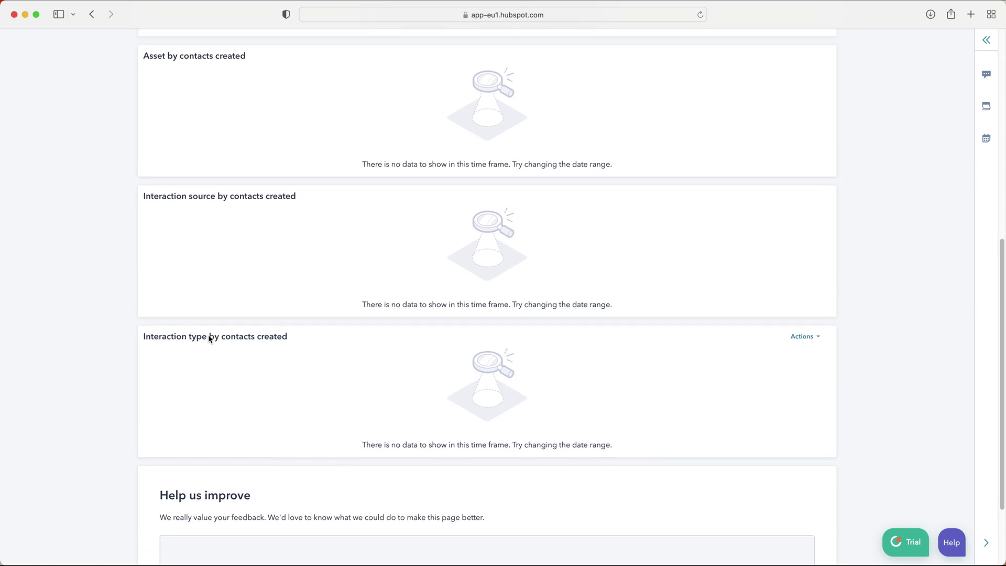
pyautogui.scroll(4, 212, 202)
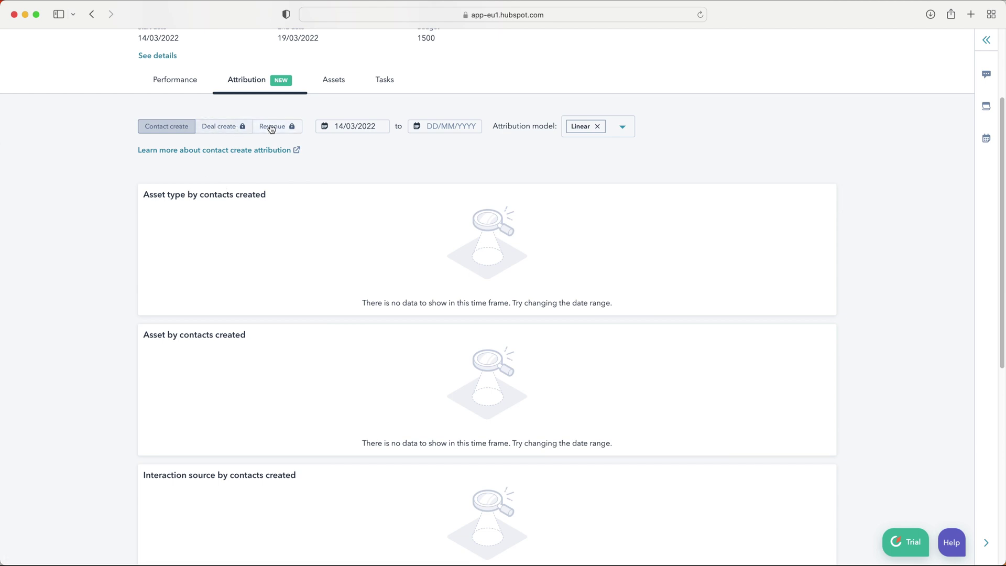
pyautogui.scroll(3, 268, 134)
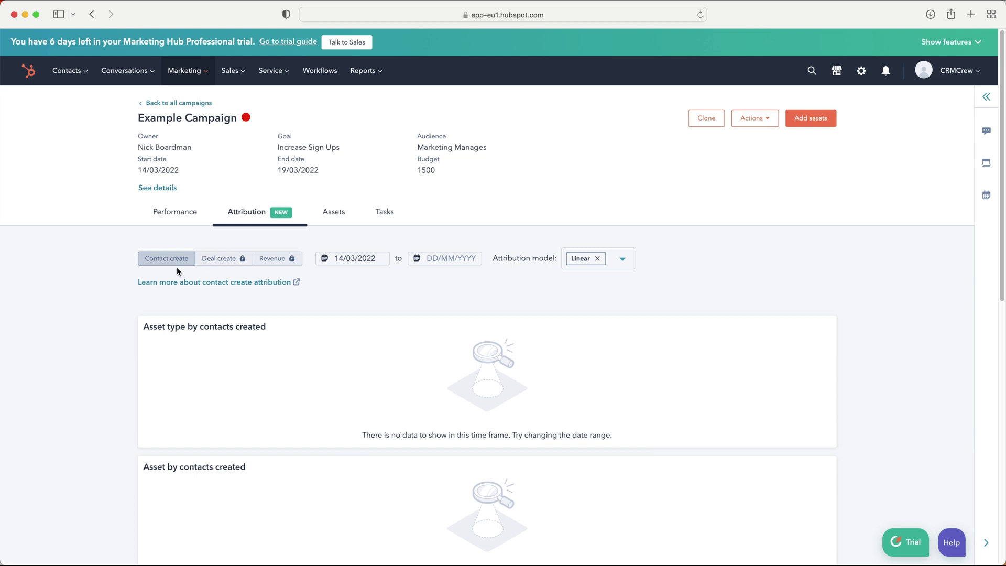
pyautogui.click(345, 258)
pyautogui.click(433, 241)
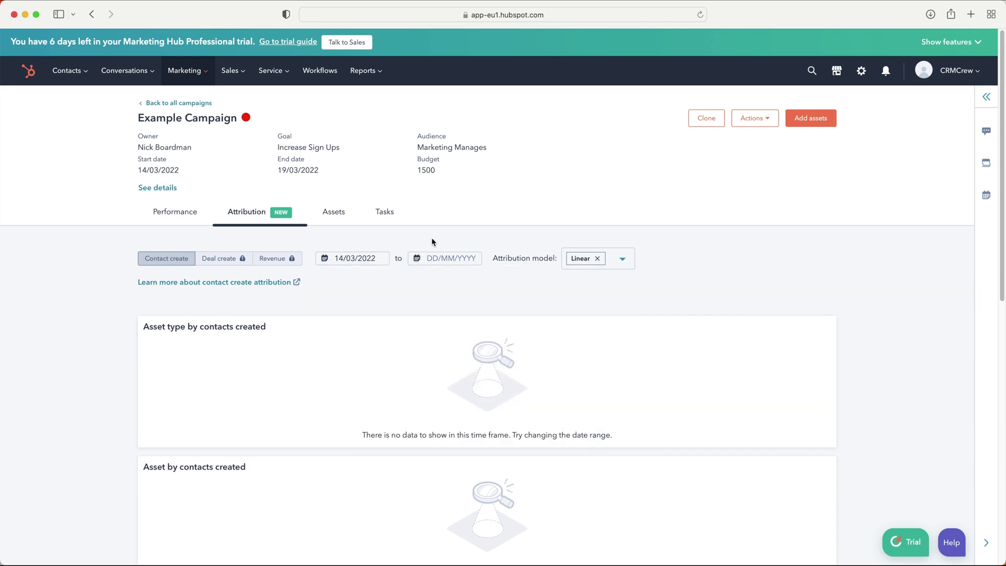
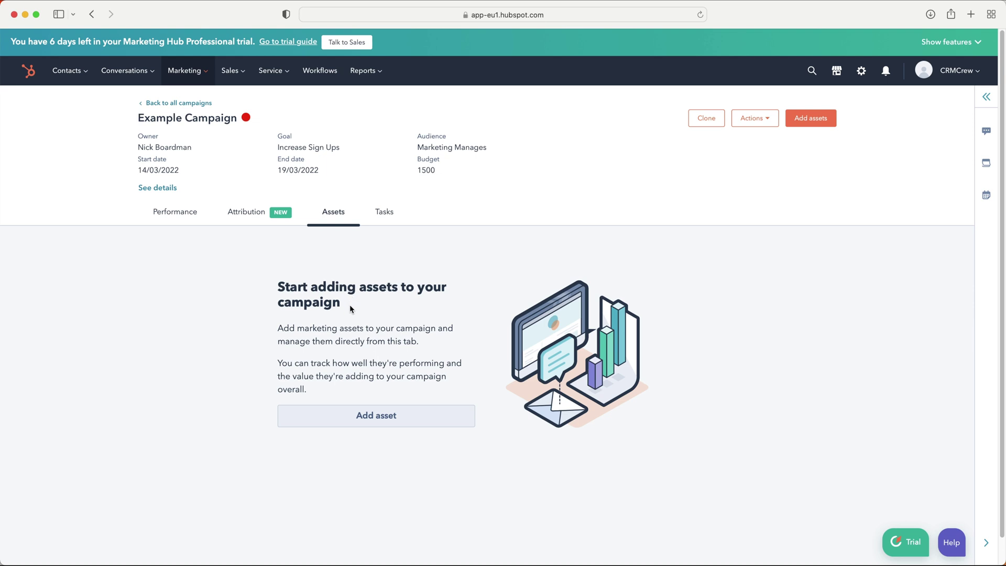
# - Add the landing page named Example Landing Page to the campaign's assets and save the selection
pyautogui.click(367, 414)
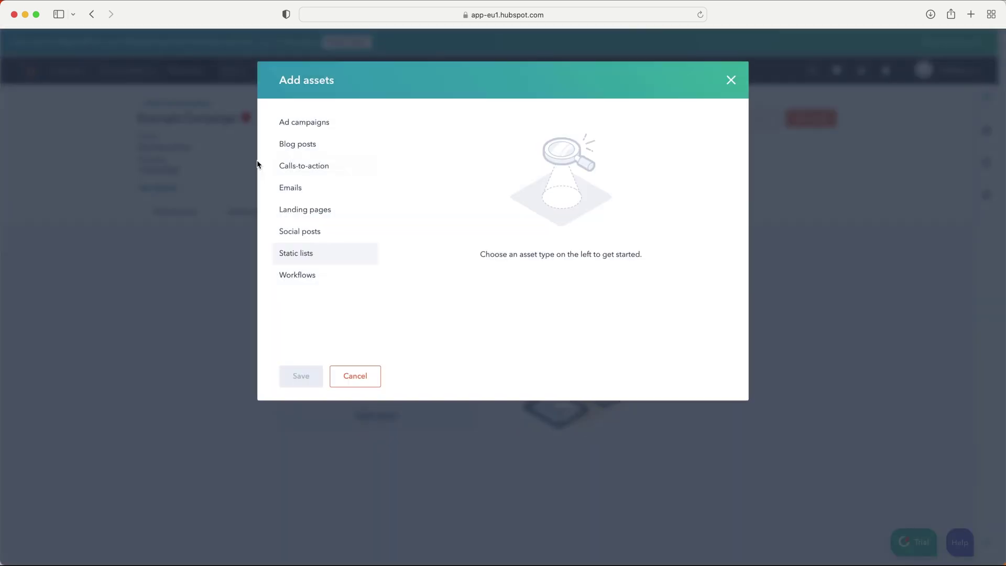
pyautogui.click(307, 124)
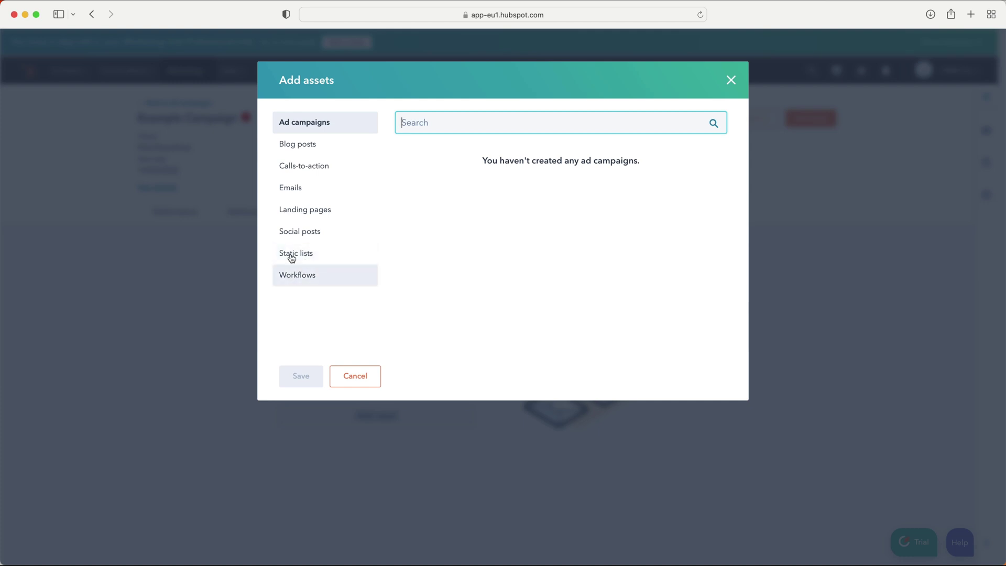
pyautogui.click(298, 213)
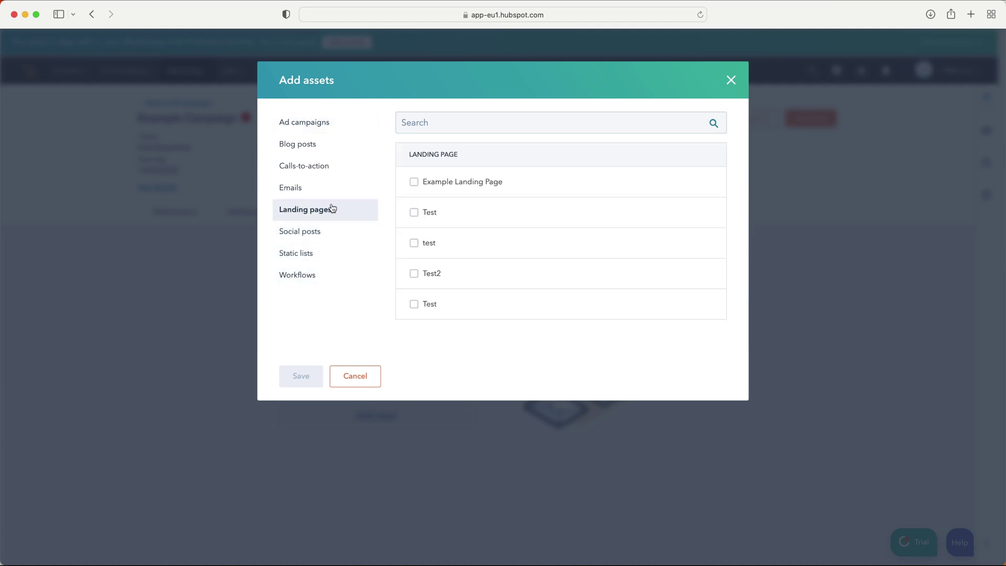
pyautogui.click(314, 155)
pyautogui.click(337, 167)
pyautogui.click(361, 194)
pyautogui.click(305, 217)
pyautogui.click(414, 182)
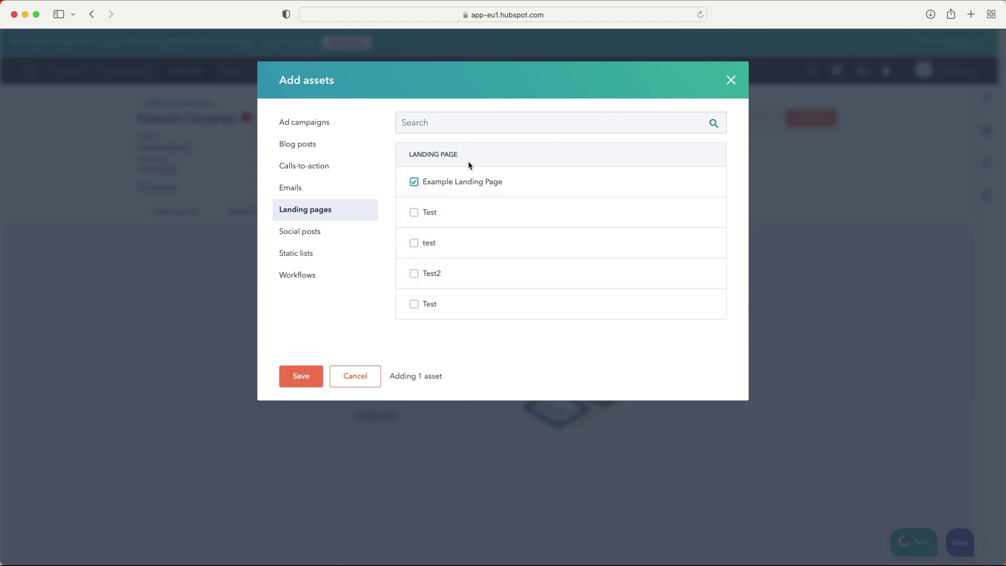
pyautogui.click(301, 376)
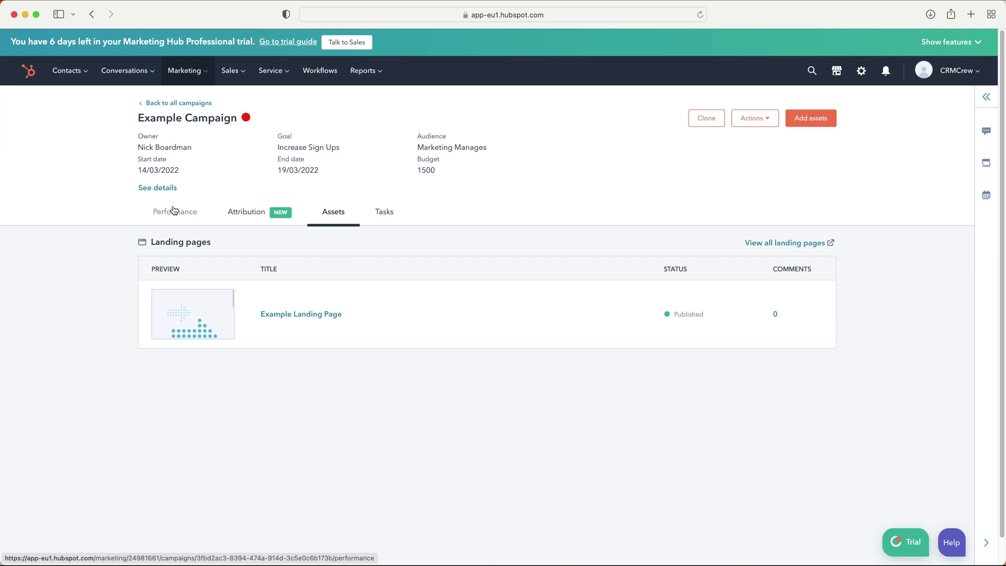
# - Check which ad campaigns can be added as campaign assets, and close the asset selection without saving
pyautogui.moveTo(147, 292)
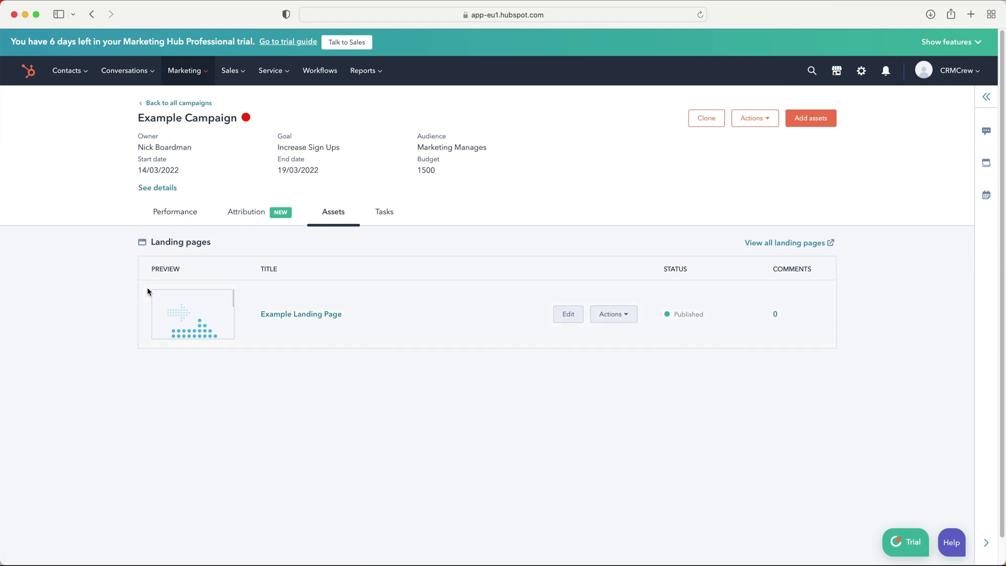
pyautogui.click(808, 120)
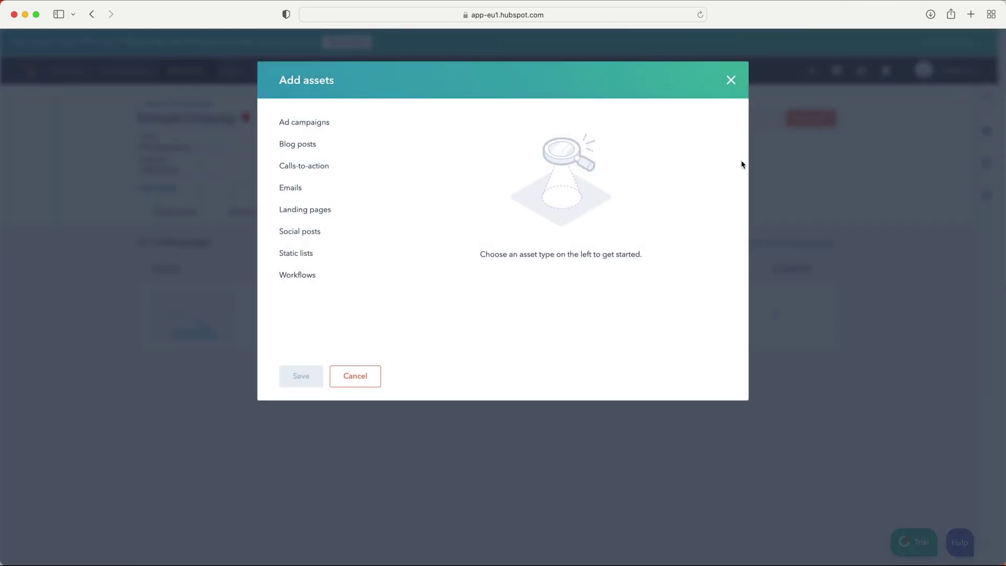
pyautogui.click(294, 126)
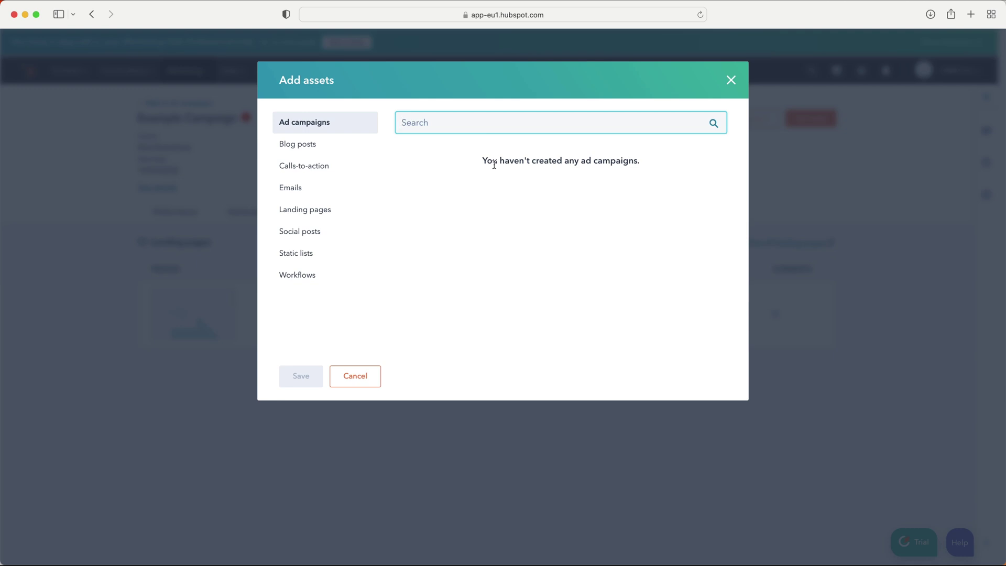
pyautogui.click(731, 83)
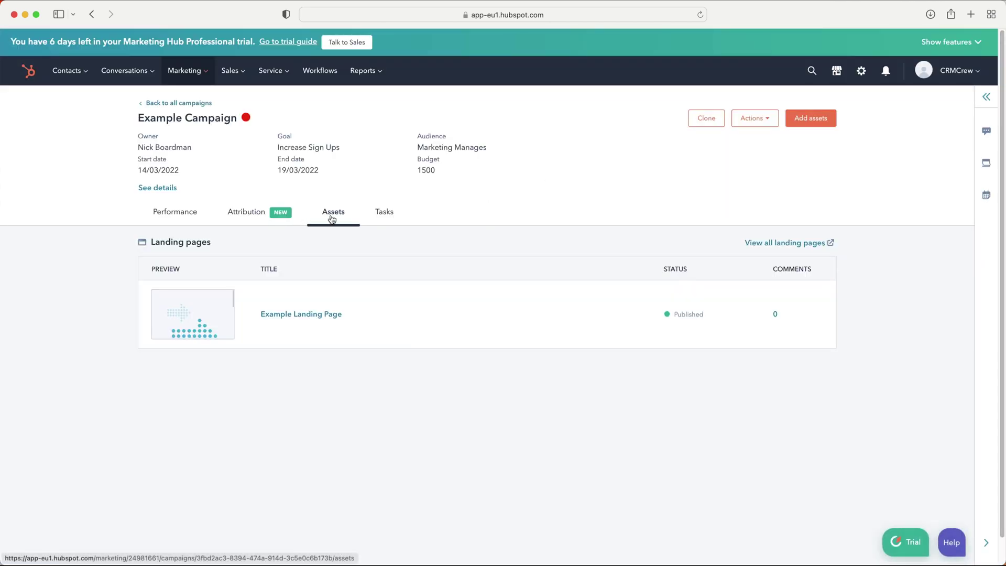
# - Start a new task for the campaign, titled Example Task, with the type Blog
pyautogui.click(380, 217)
pyautogui.scroll(-1, 340, 311)
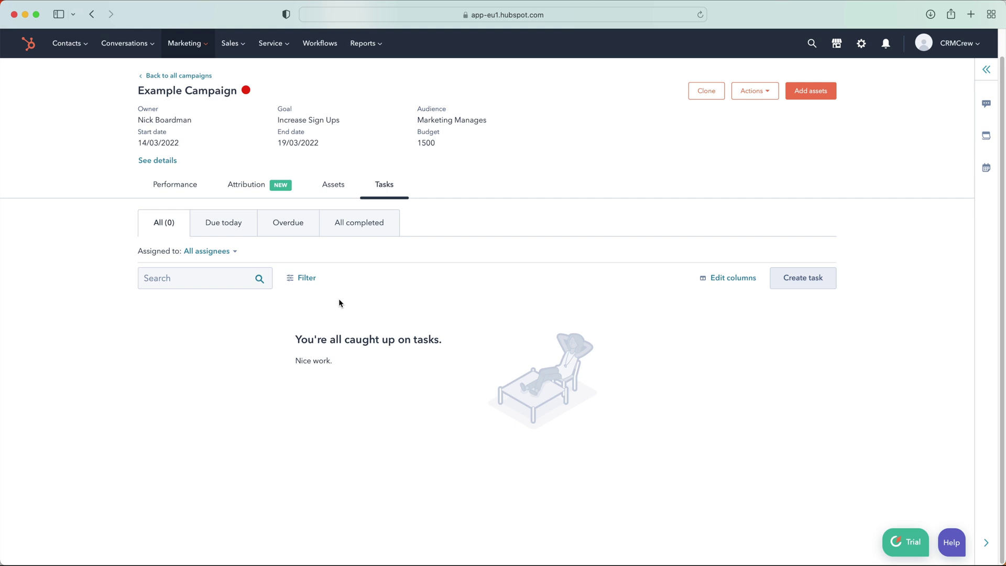
pyautogui.click(796, 282)
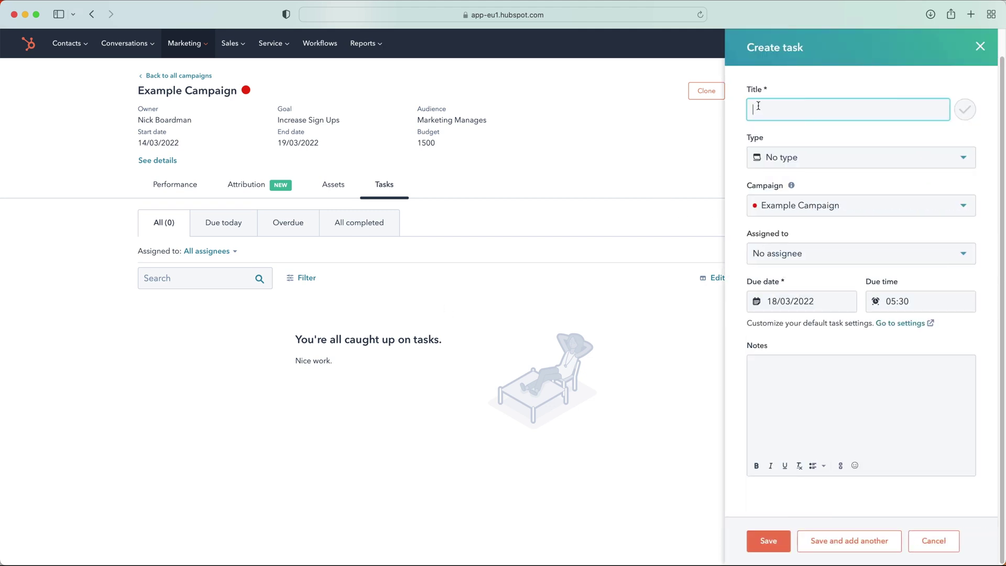
pyautogui.write('Example Task')
pyautogui.click(791, 158)
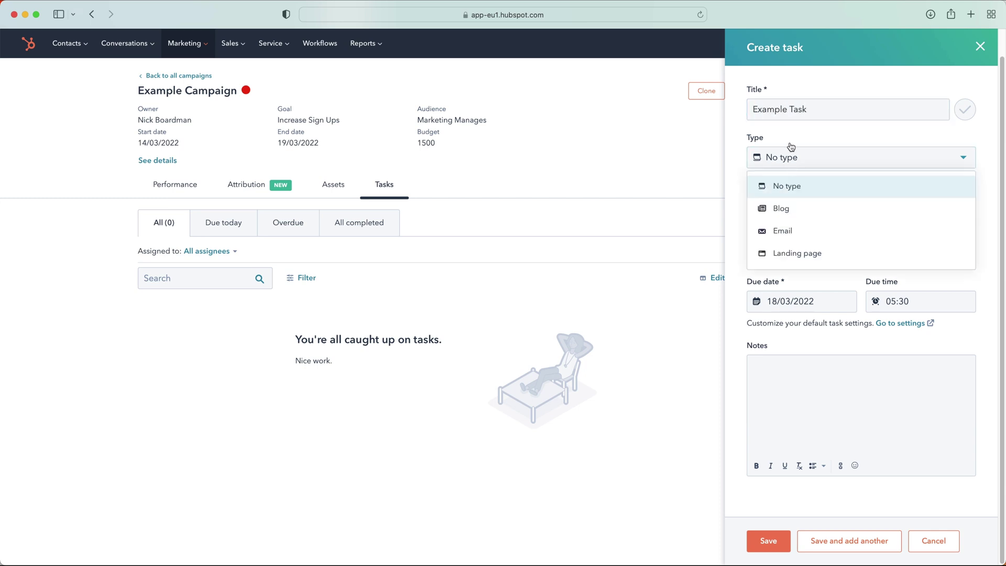
pyautogui.click(784, 210)
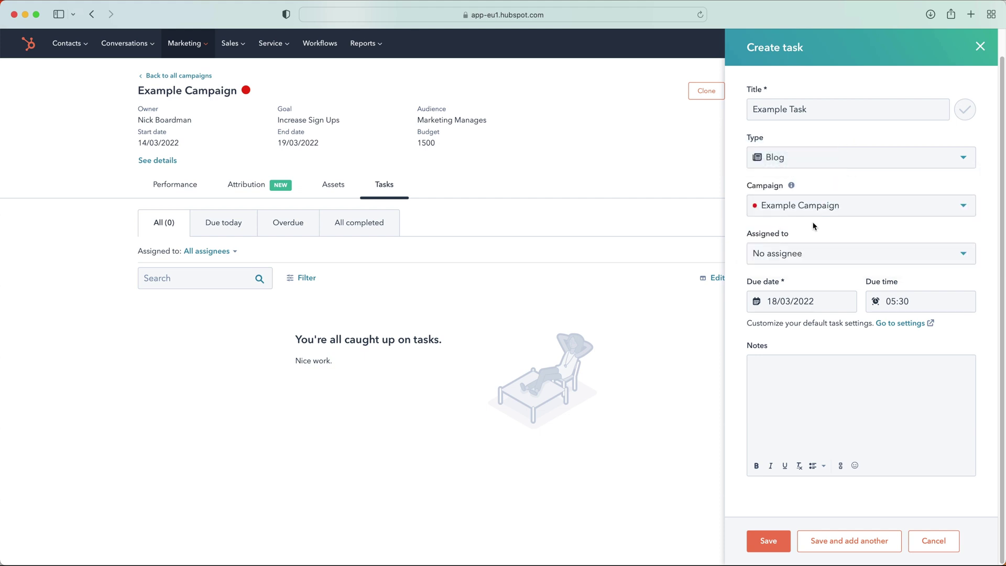
# - Assign the task to the campaign owner and make it due on 11/03/2022 at 17:00
pyautogui.click(800, 257)
pyautogui.click(792, 348)
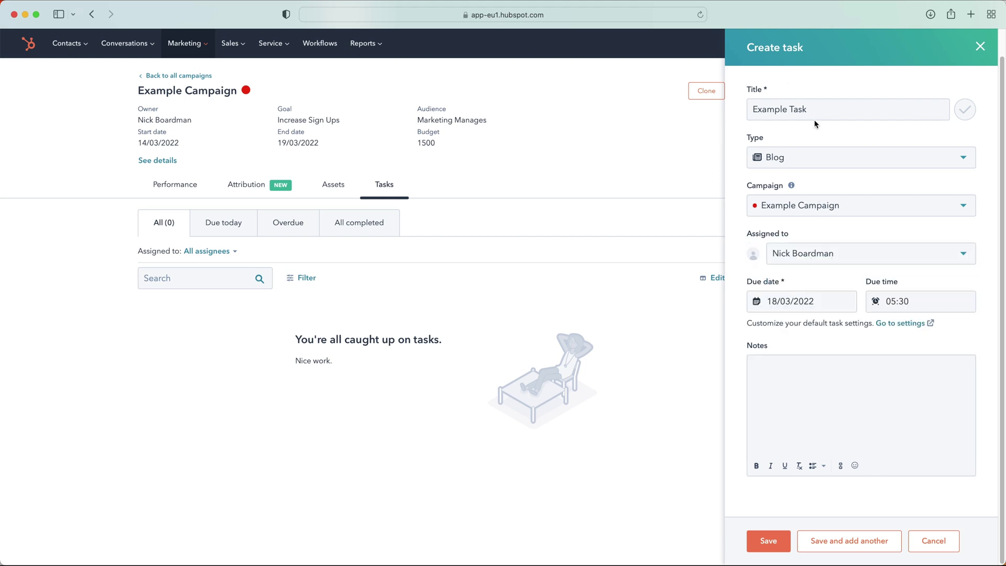
pyautogui.click(800, 376)
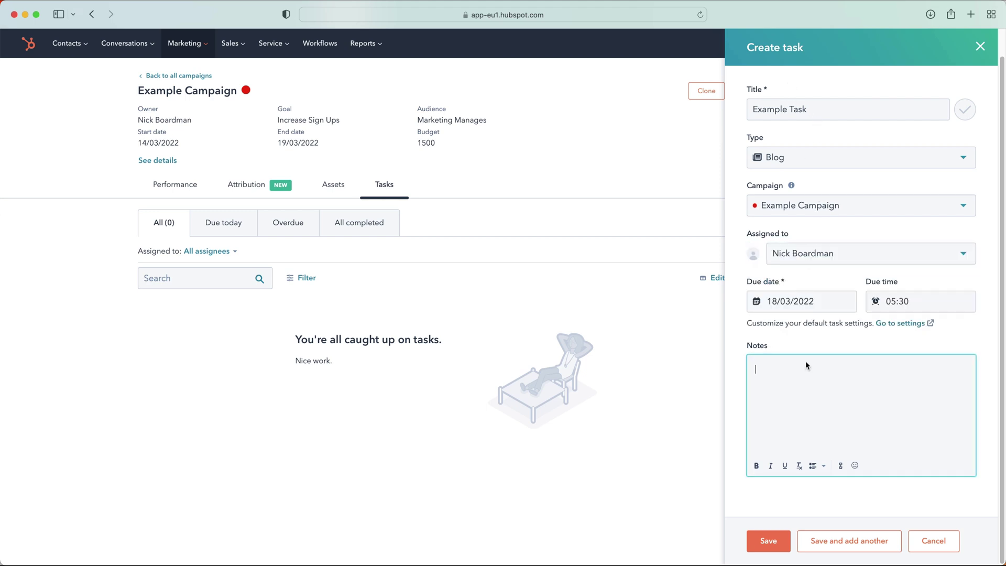
pyautogui.click(799, 304)
pyautogui.click(770, 411)
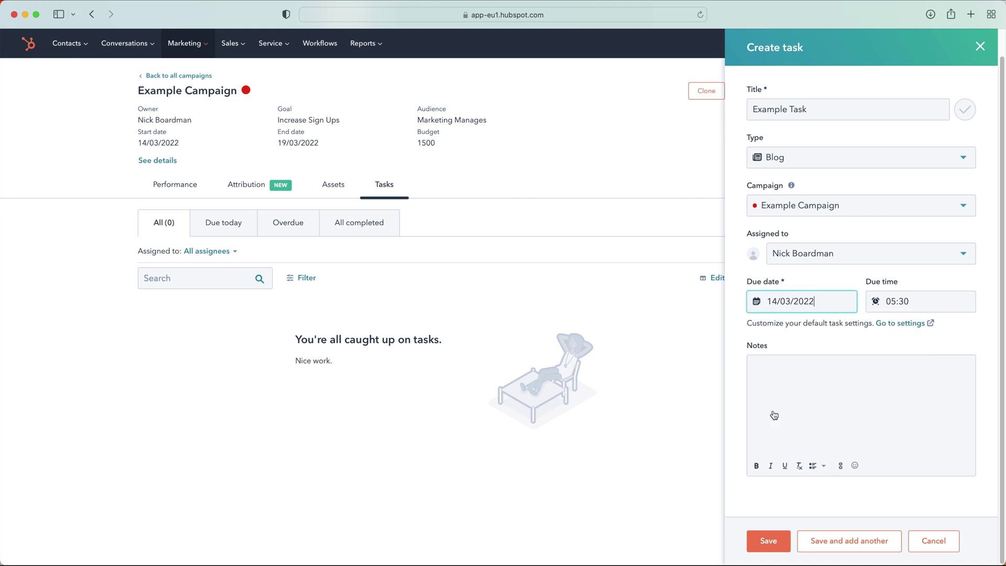
pyautogui.click(756, 299)
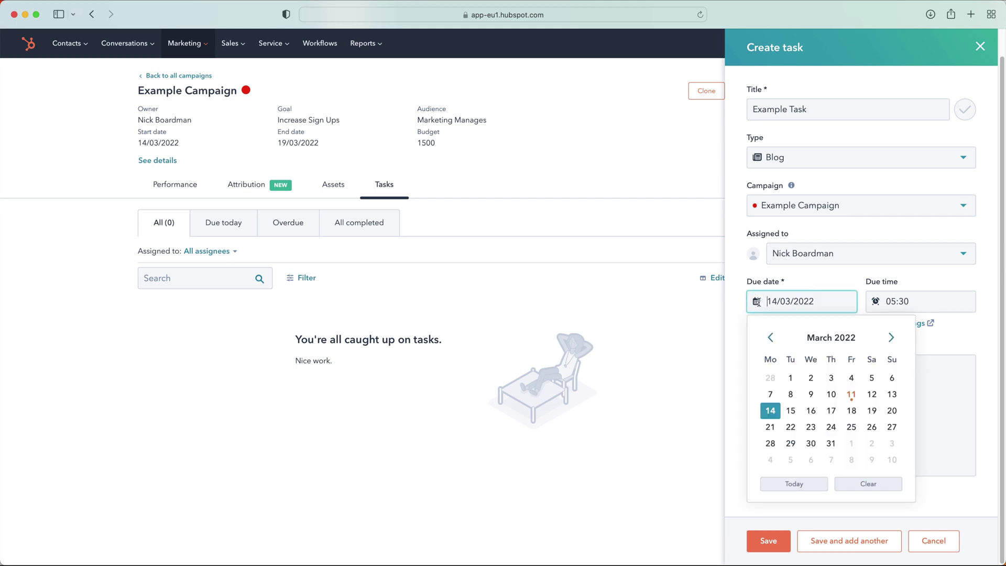
pyautogui.click(854, 394)
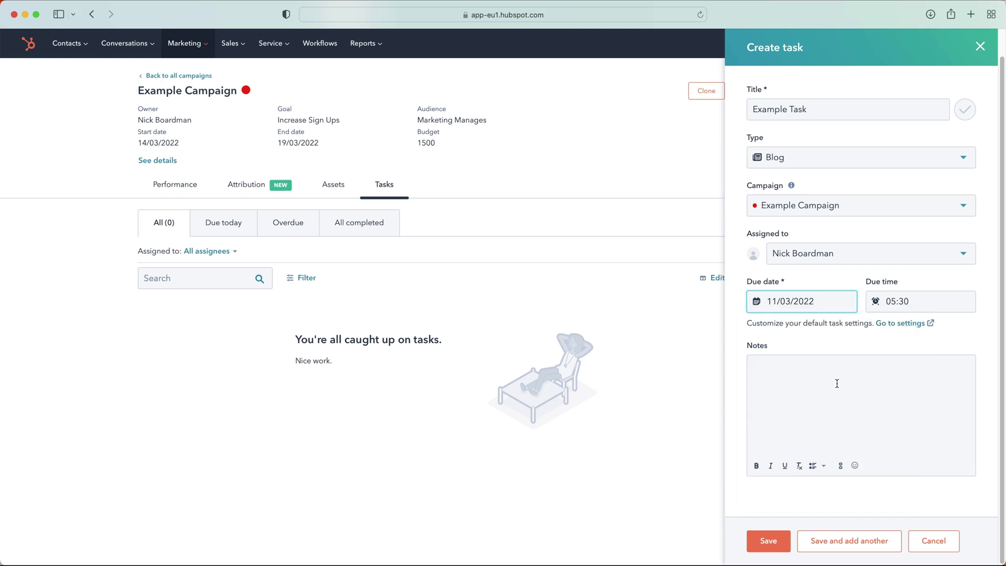
pyautogui.click(895, 303)
pyautogui.scroll(-10, 900, 394)
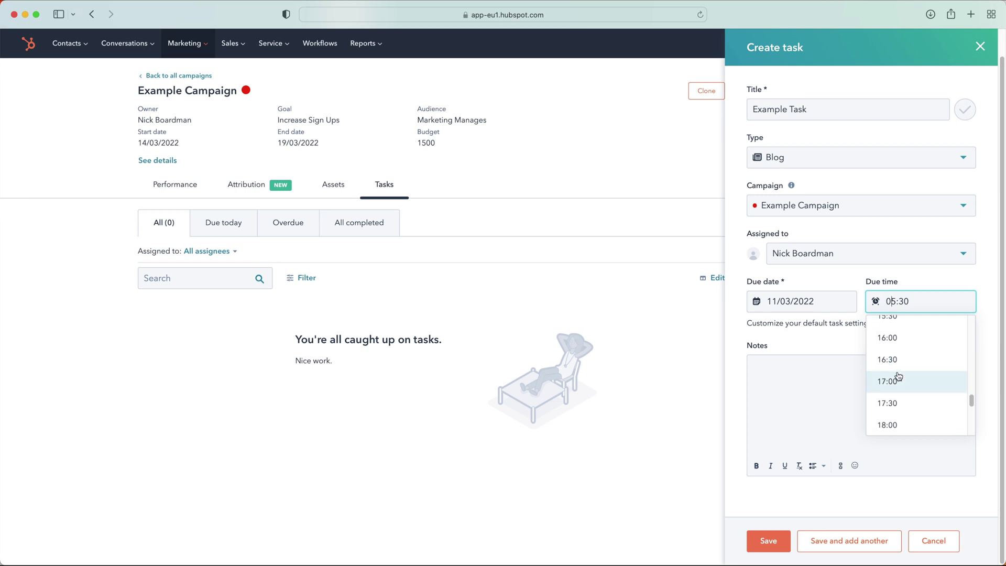
pyautogui.click(899, 379)
# - Save the new task with empty notes and mark it as completed in the campaign's task list
pyautogui.click(778, 393)
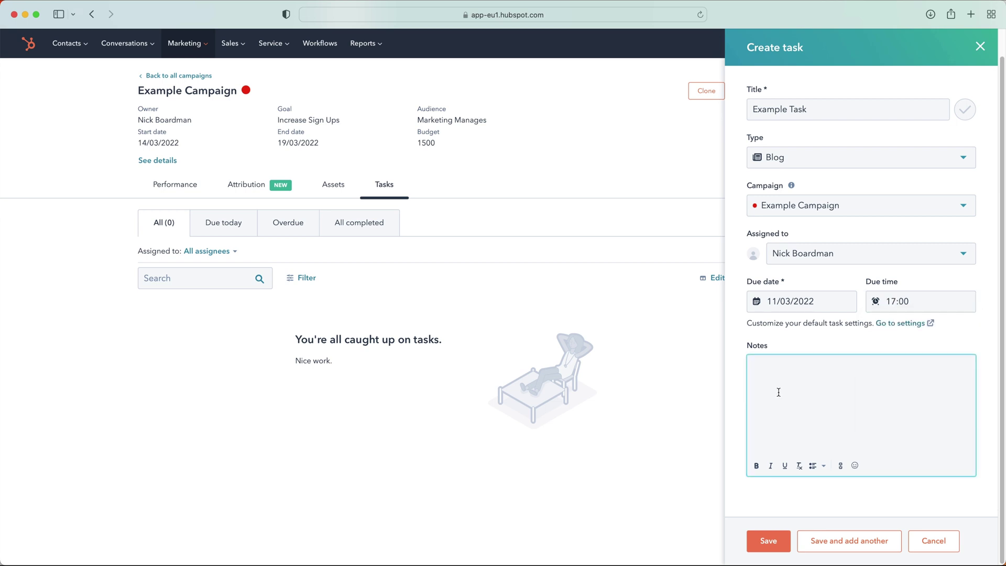
pyautogui.click(769, 540)
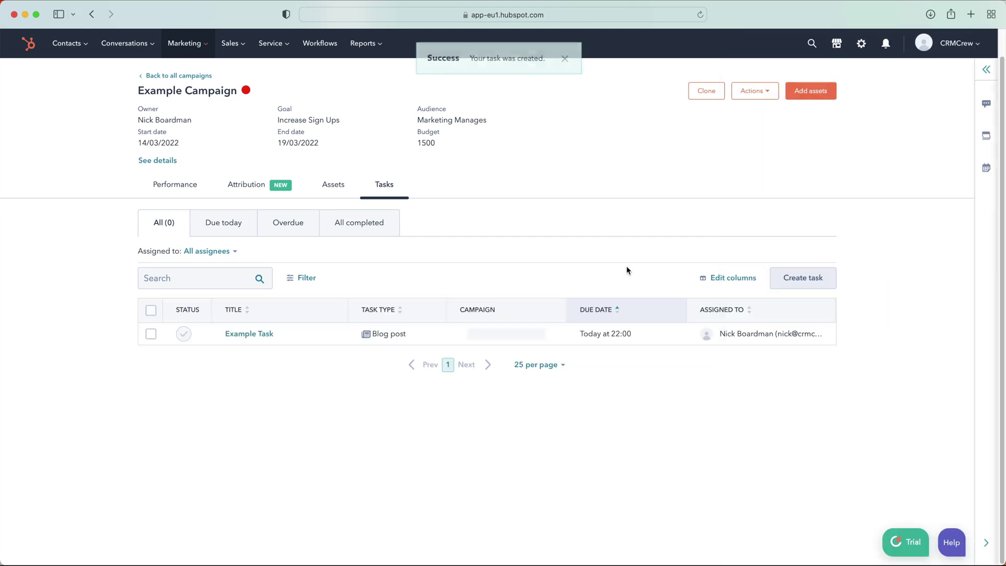
pyautogui.click(184, 336)
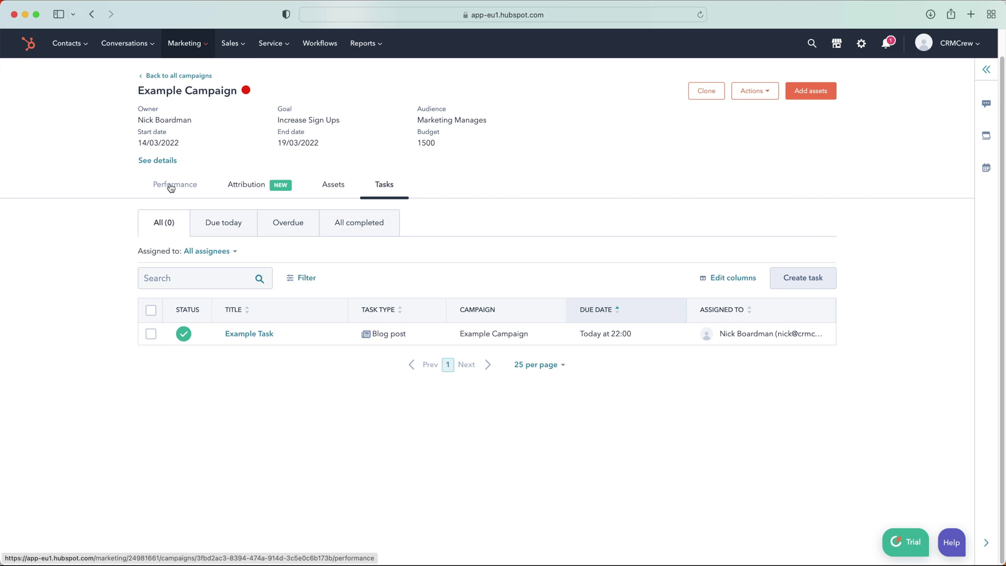
# - Examine the actions available for the campaign and its comments, closing both again
pyautogui.click(762, 93)
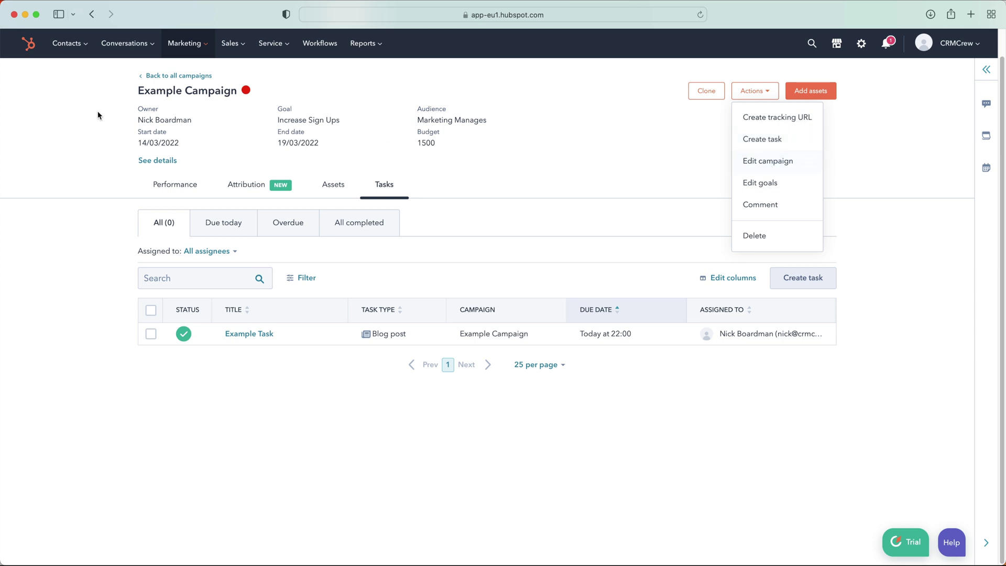
pyautogui.click(775, 206)
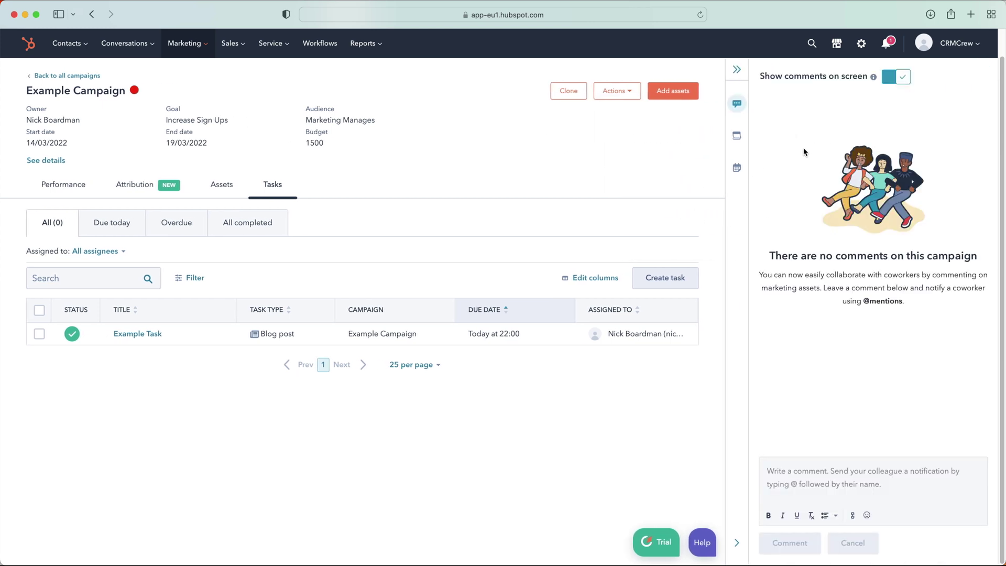
pyautogui.click(737, 69)
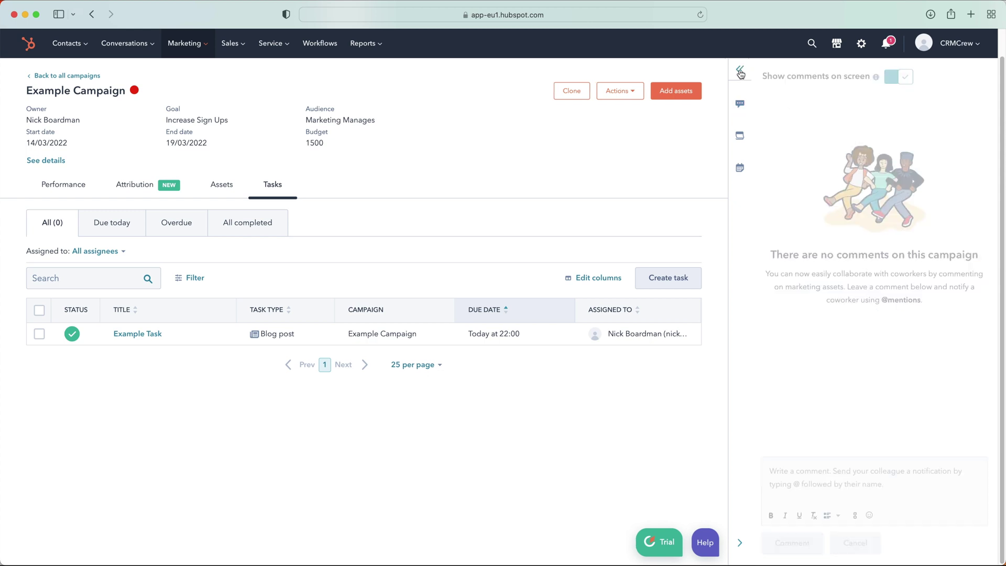
pyautogui.click(755, 91)
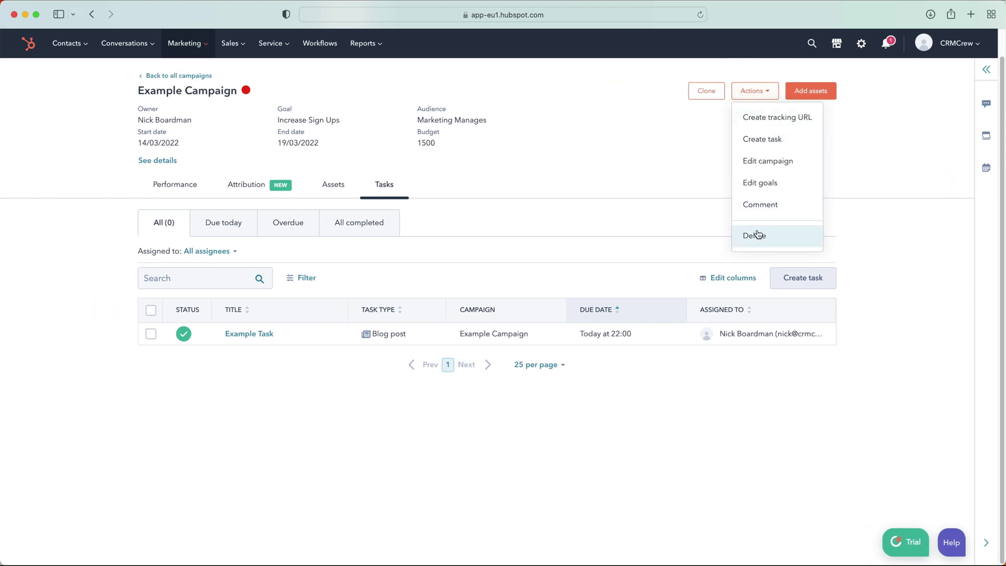
pyautogui.click(638, 156)
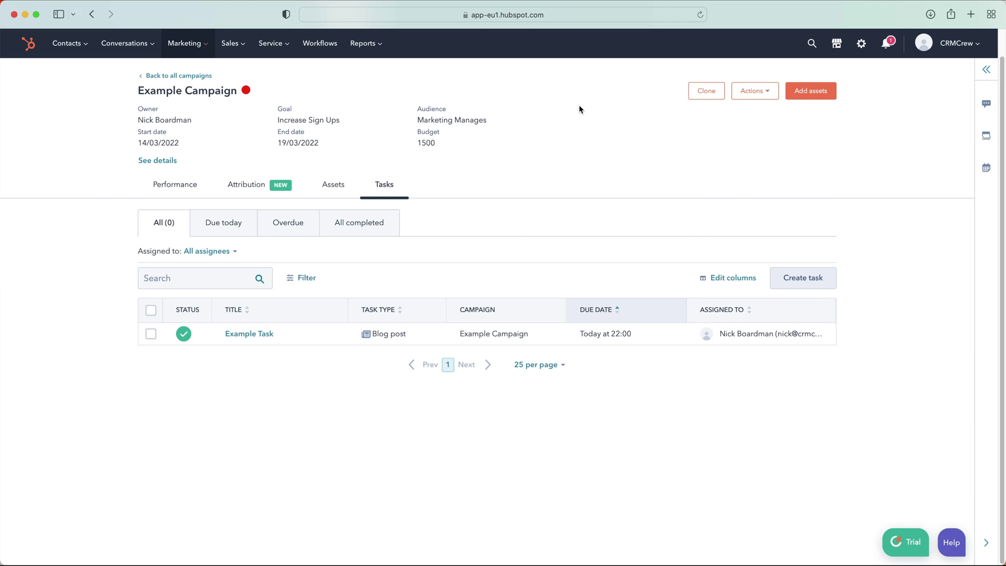
# - Return to all campaigns and review the campaign calendar for March 2022, moving on to April 2022
pyautogui.click(180, 78)
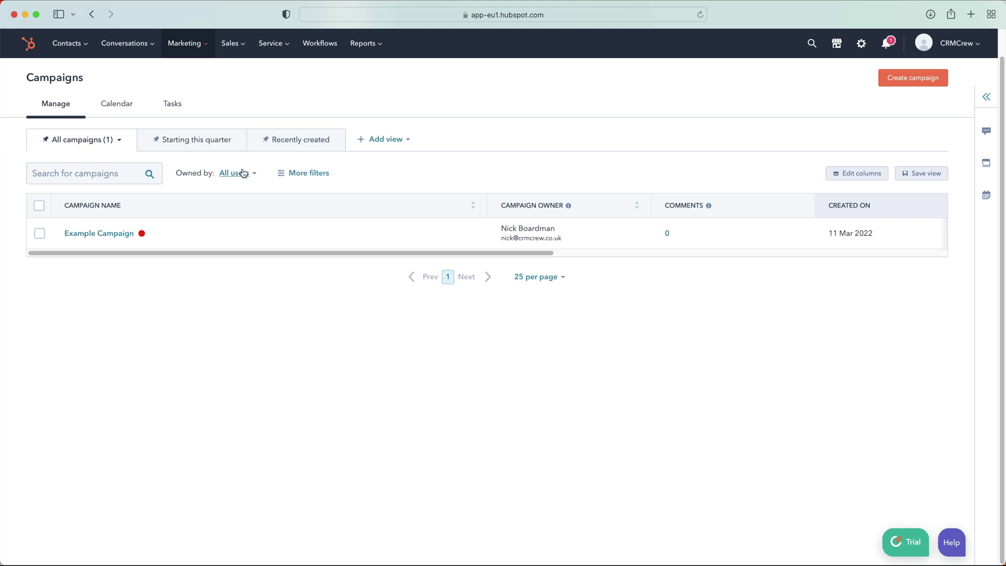
pyautogui.click(123, 107)
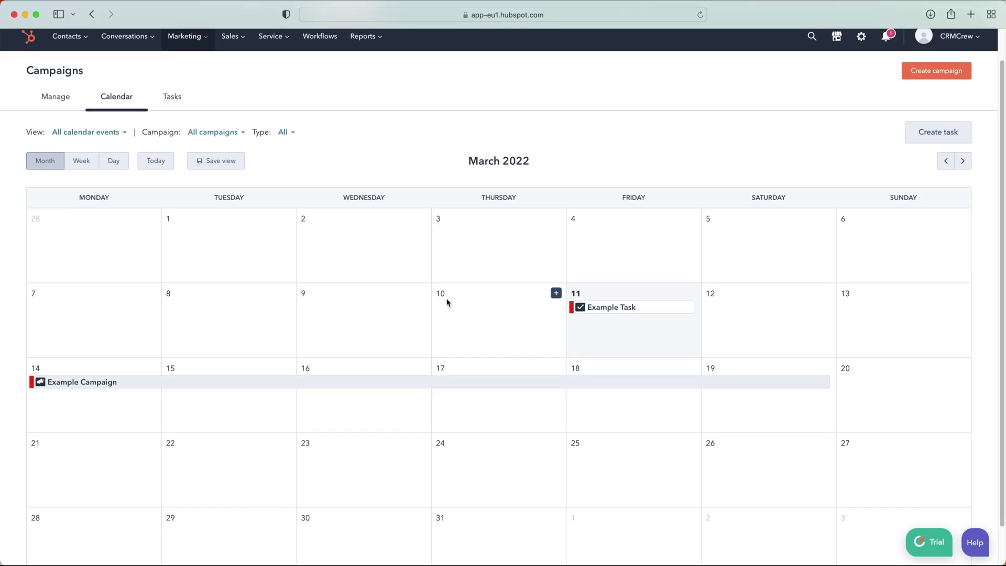
pyautogui.scroll(-1, 524, 315)
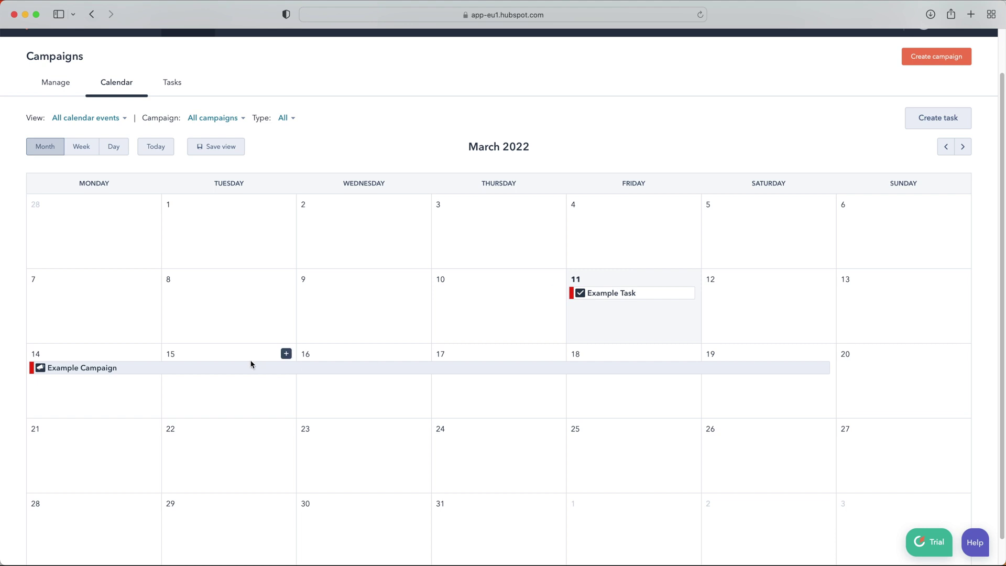
pyautogui.scroll(-1, 708, 379)
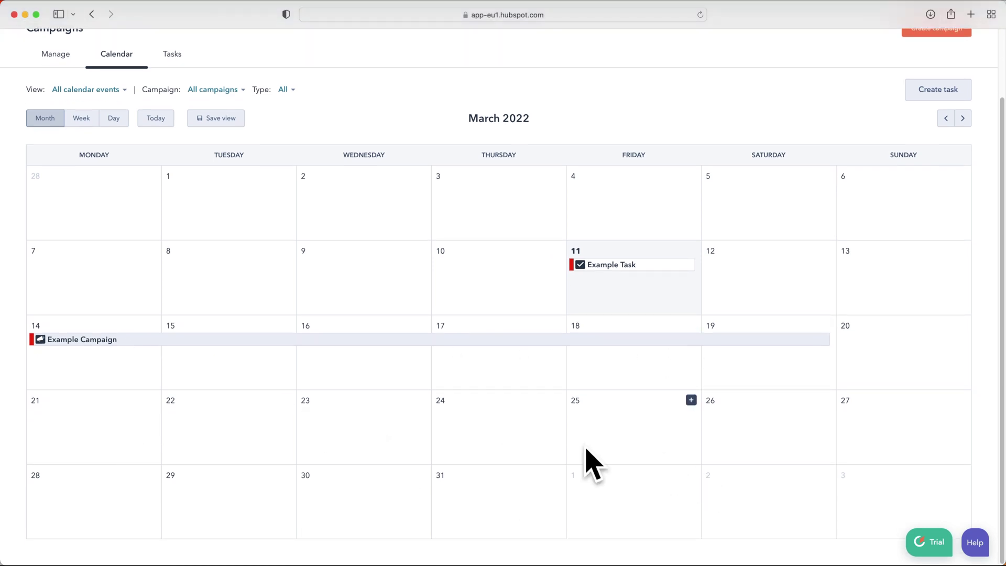
pyautogui.scroll(2, 519, 453)
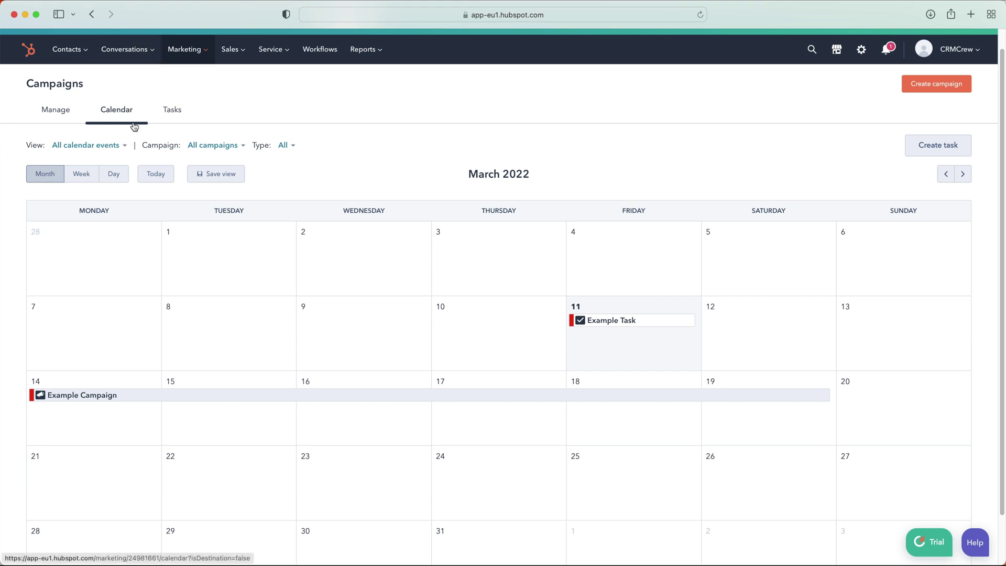
pyautogui.click(964, 174)
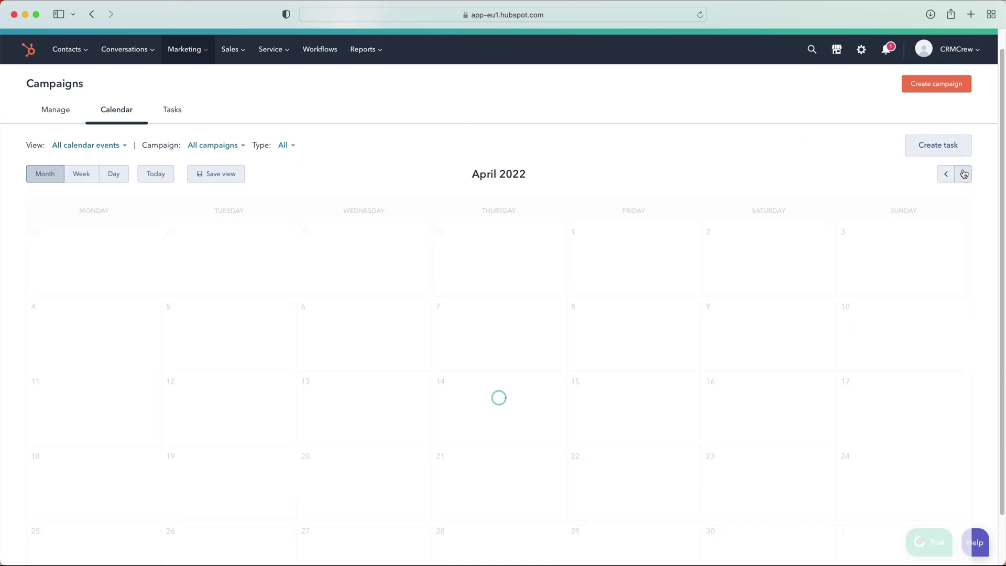
# - Browse the campaign calendar two months past April 2022 and go back to March 2022
pyautogui.click(964, 174)
pyautogui.click(963, 175)
pyautogui.click(946, 174)
pyautogui.click(947, 174)
pyautogui.click(946, 175)
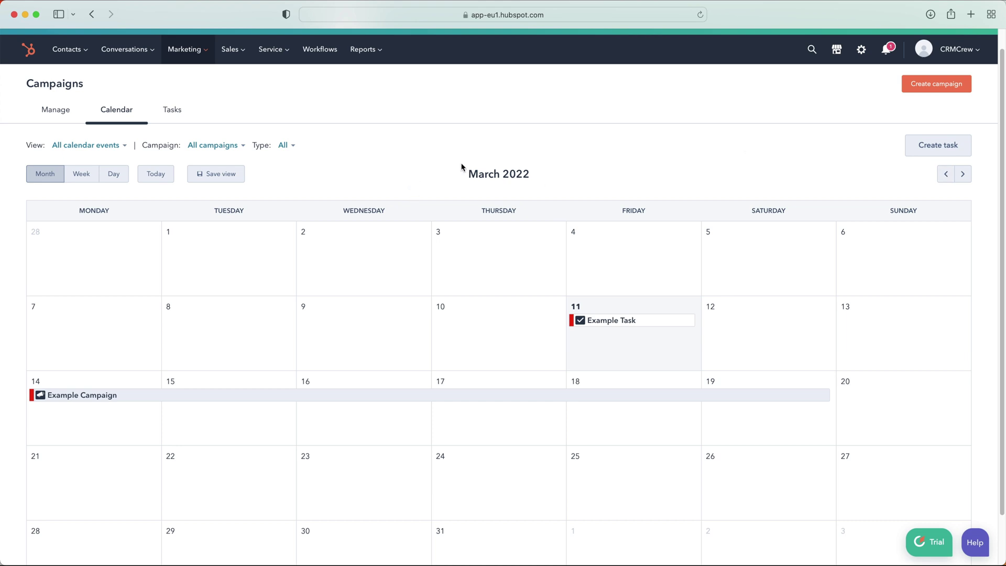
# - View the tasks across all campaigns and filter them by the campaign Example Campaign
pyautogui.click(169, 113)
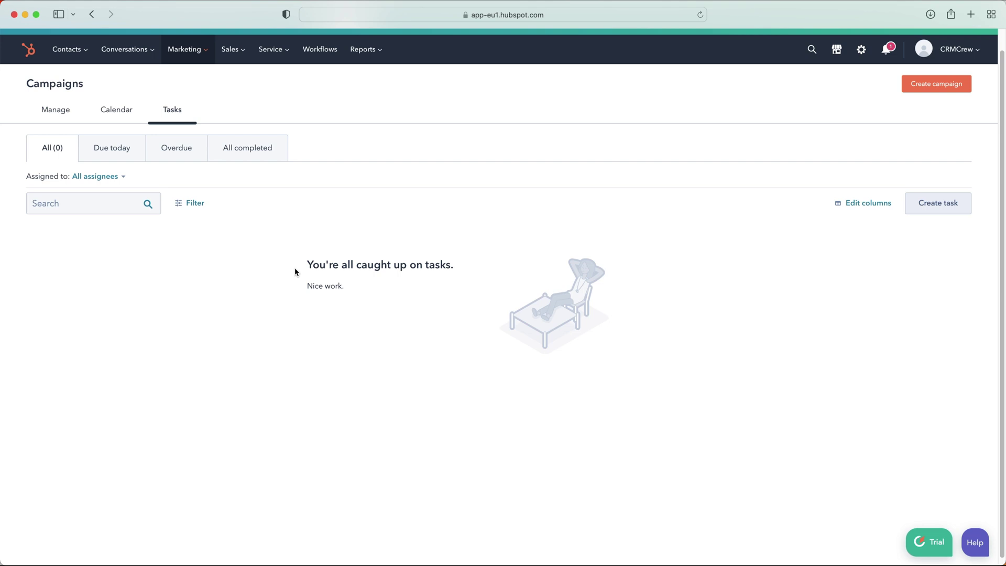
pyautogui.click(194, 206)
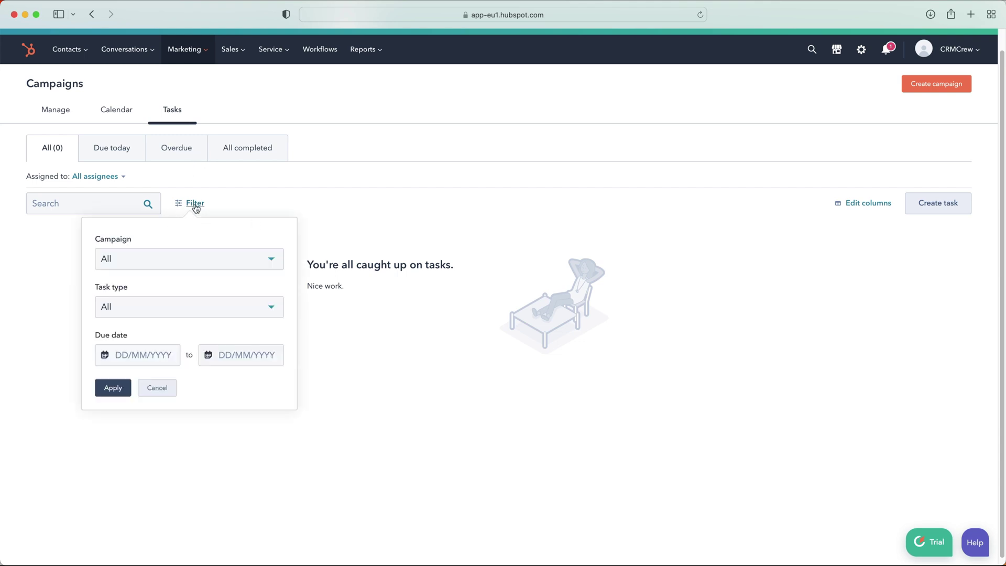
pyautogui.click(155, 266)
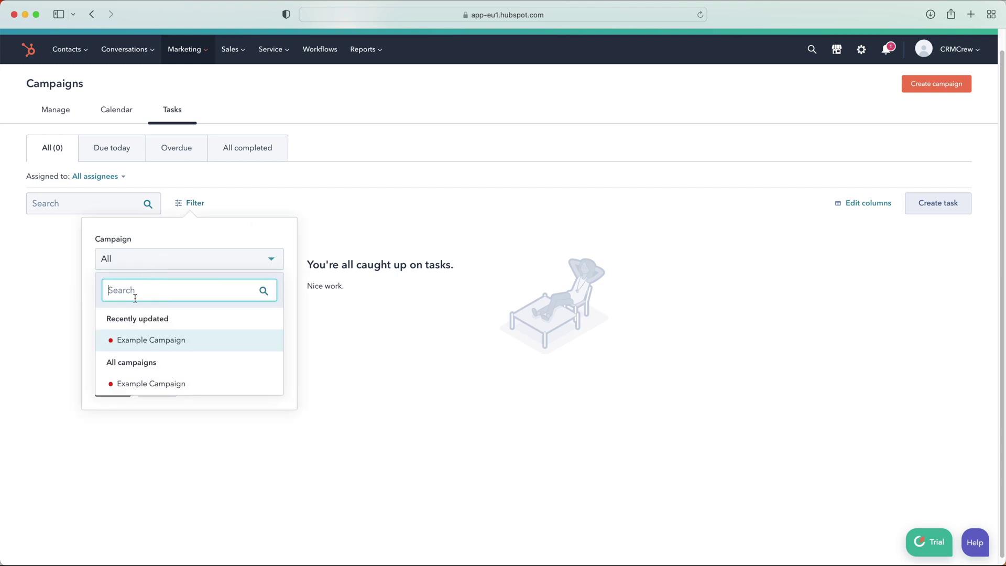
pyautogui.click(152, 345)
pyautogui.click(114, 386)
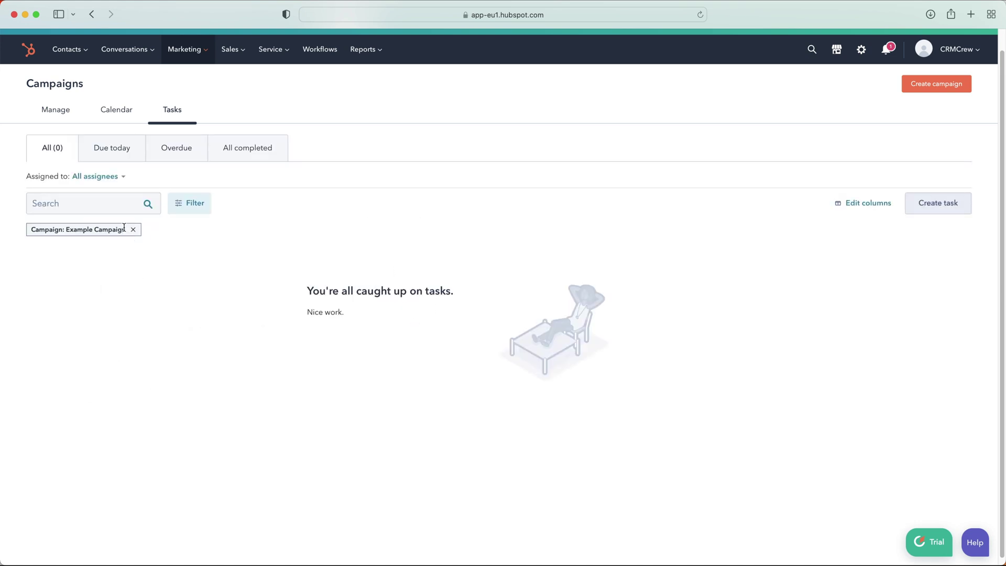
# - Remove the Example Campaign filter from the tasks and return to the list of all campaigns
pyautogui.click(134, 230)
pyautogui.click(55, 109)
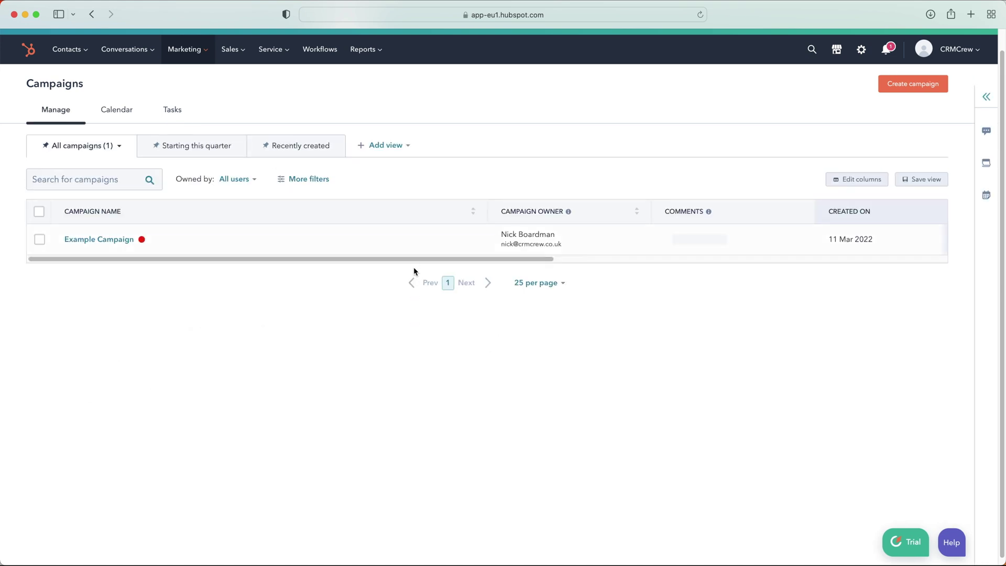